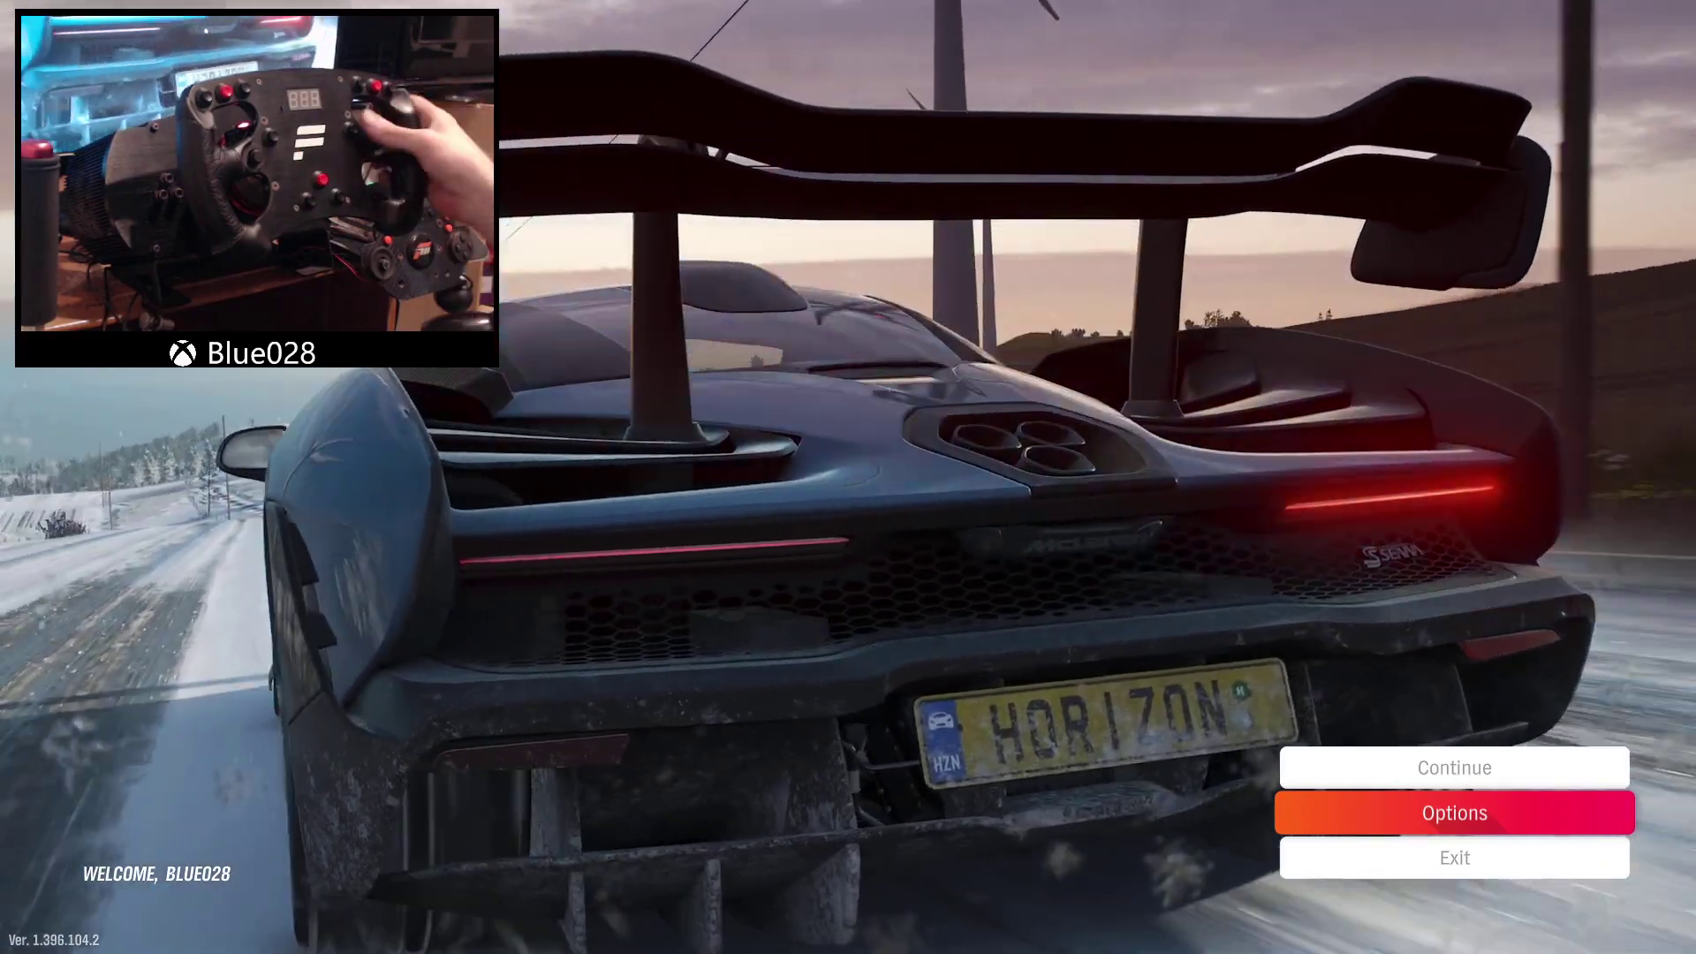
- Move the Forza Horizon 4 title-menu highlight from Options up to Continue
key("Up")
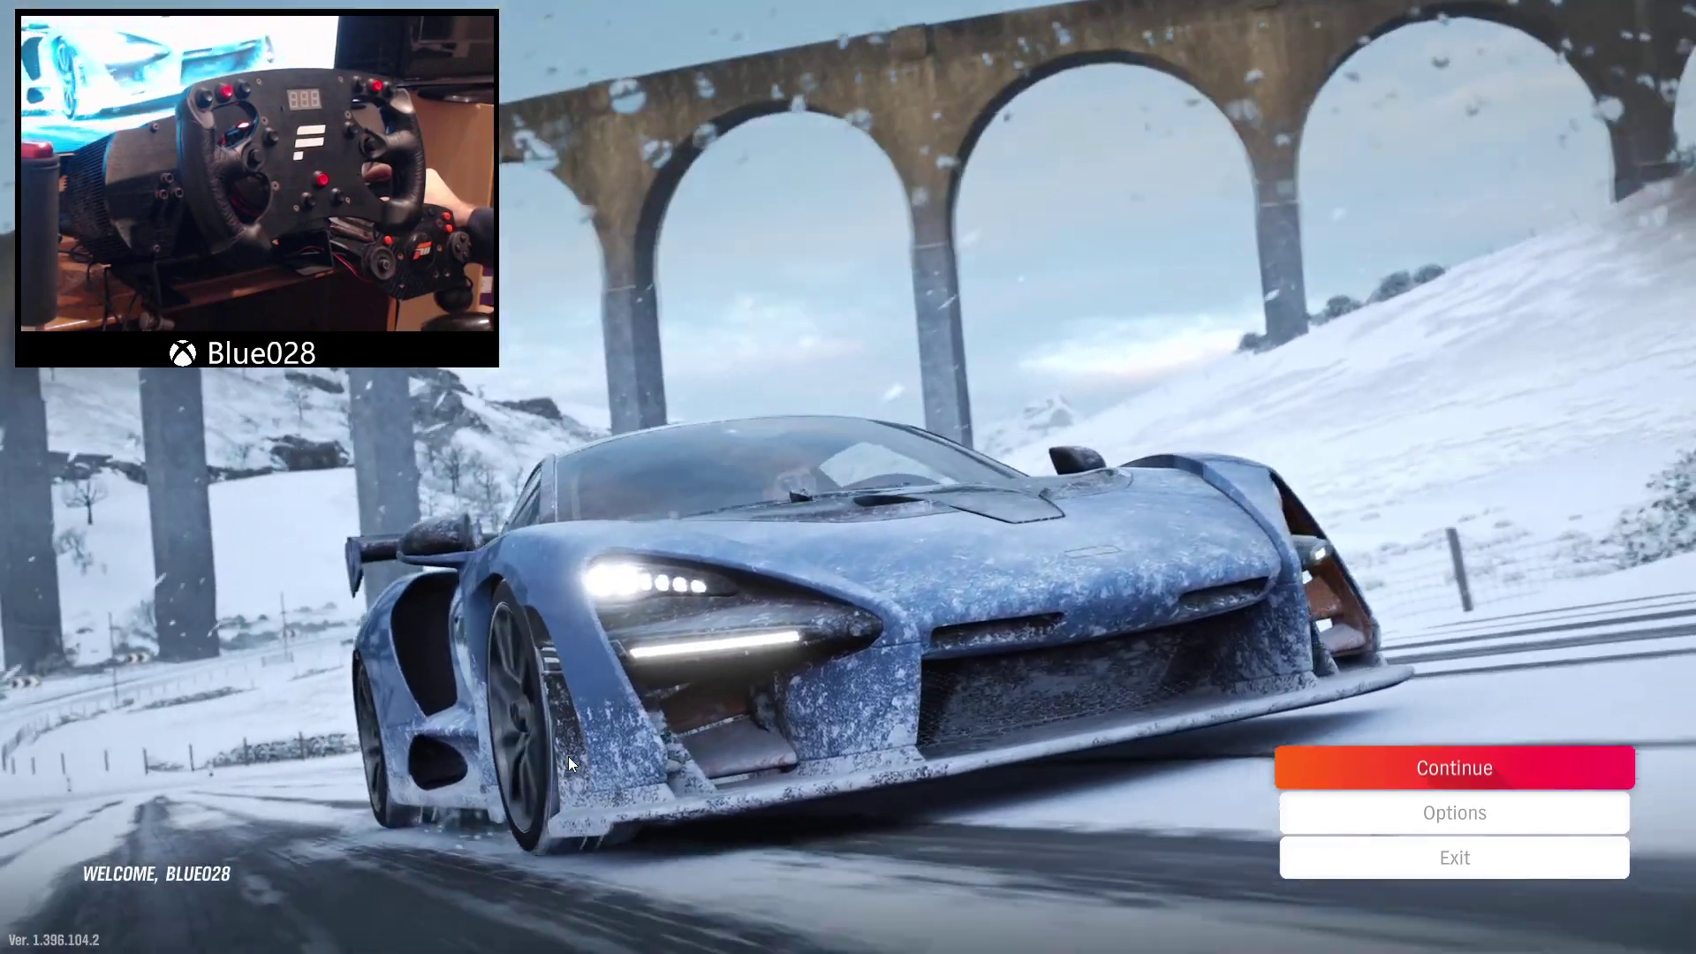
- Switch from the game to Discord and nudge its window slightly higher
key("alt+Tab")
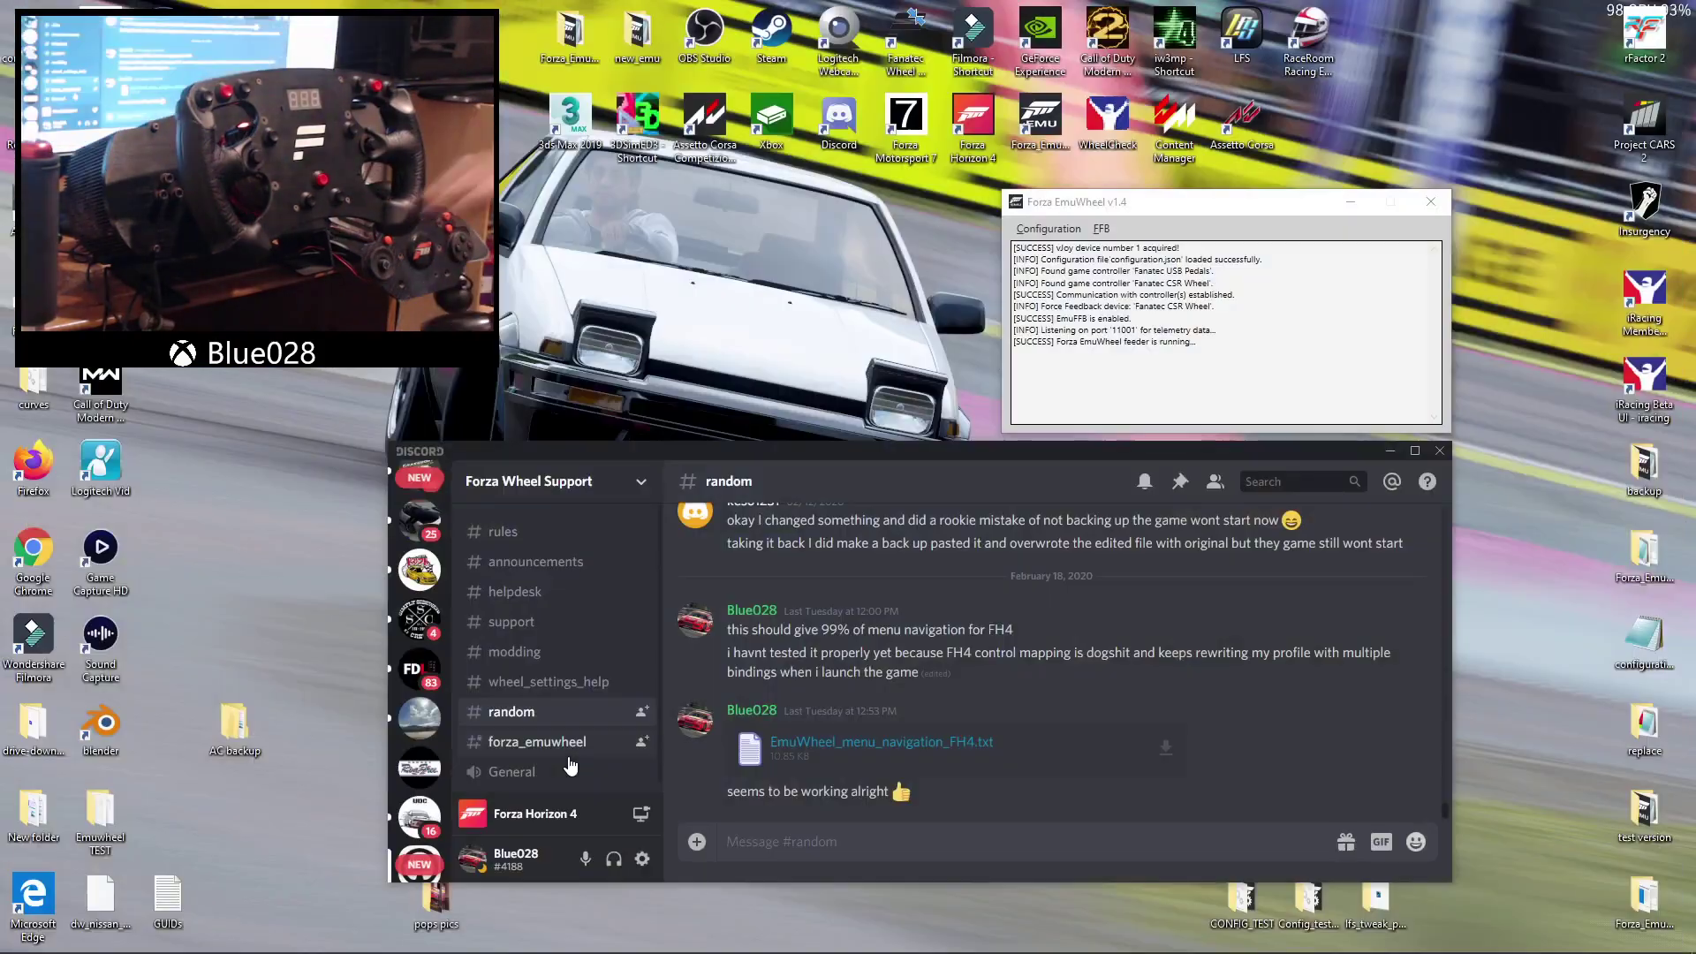
mouse_move(866, 454)
left_mouse_down()
mouse_move(825, 426)
mouse_move(880, 433)
mouse_move(865, 449)
left_mouse_up()
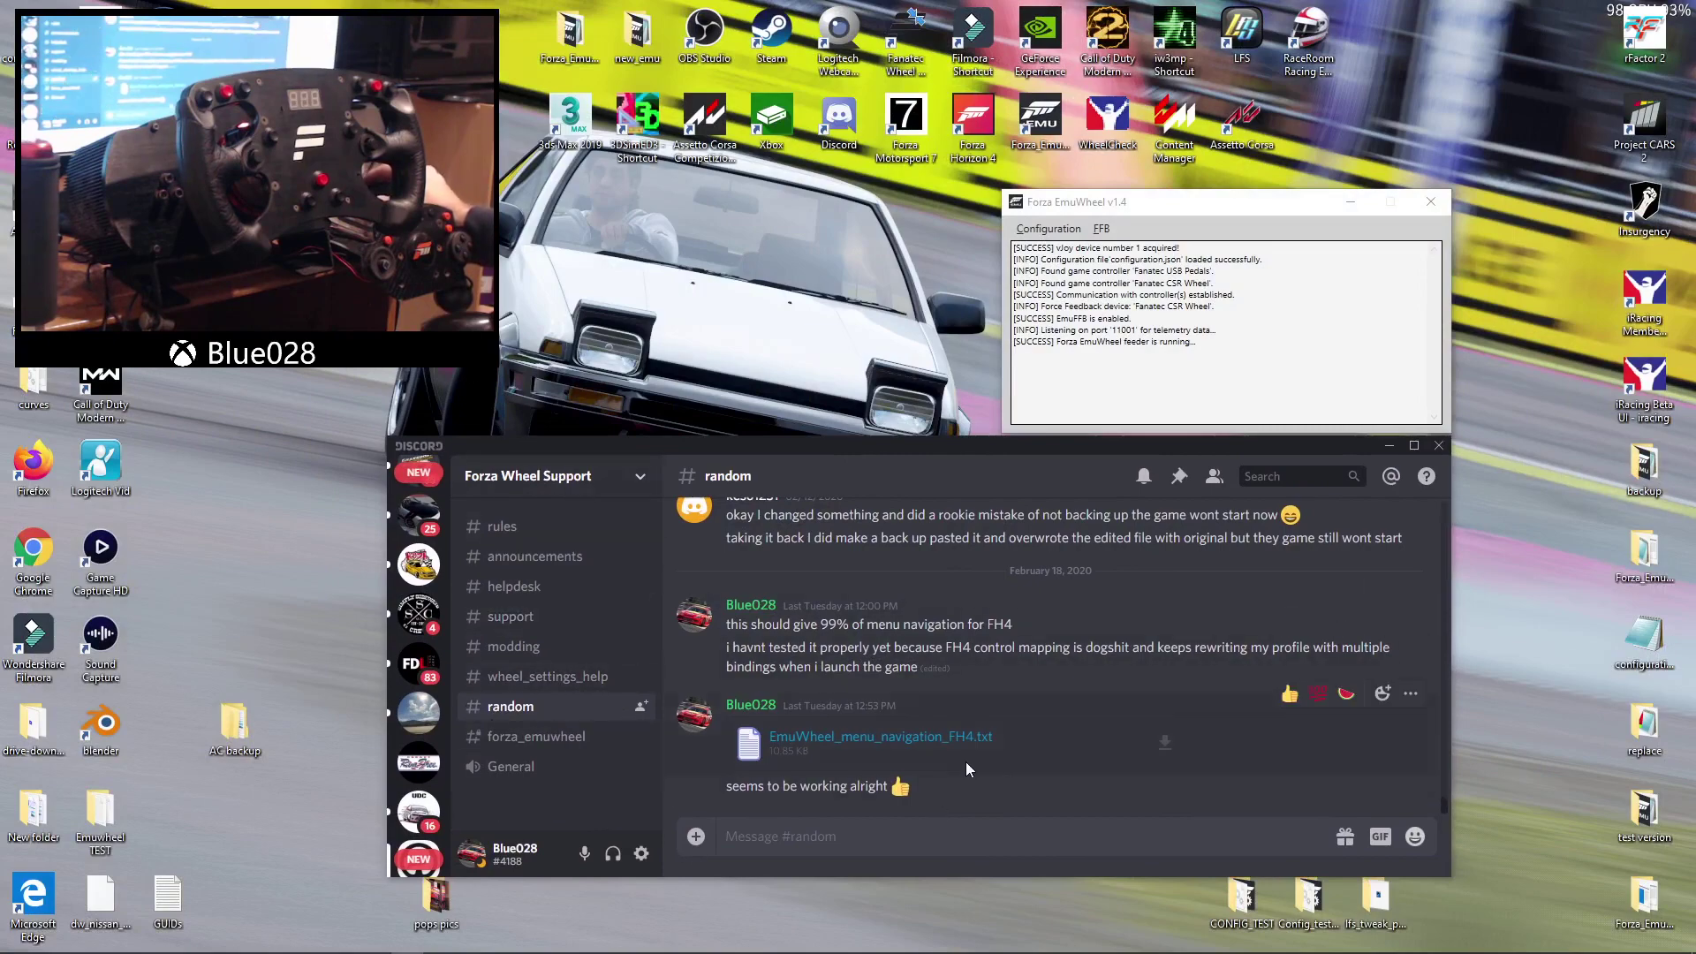
- Open the downloaded EmuWheel_menu_navigation_FH4.txt, copy all its text, and close Notepad
left_click(844, 739)
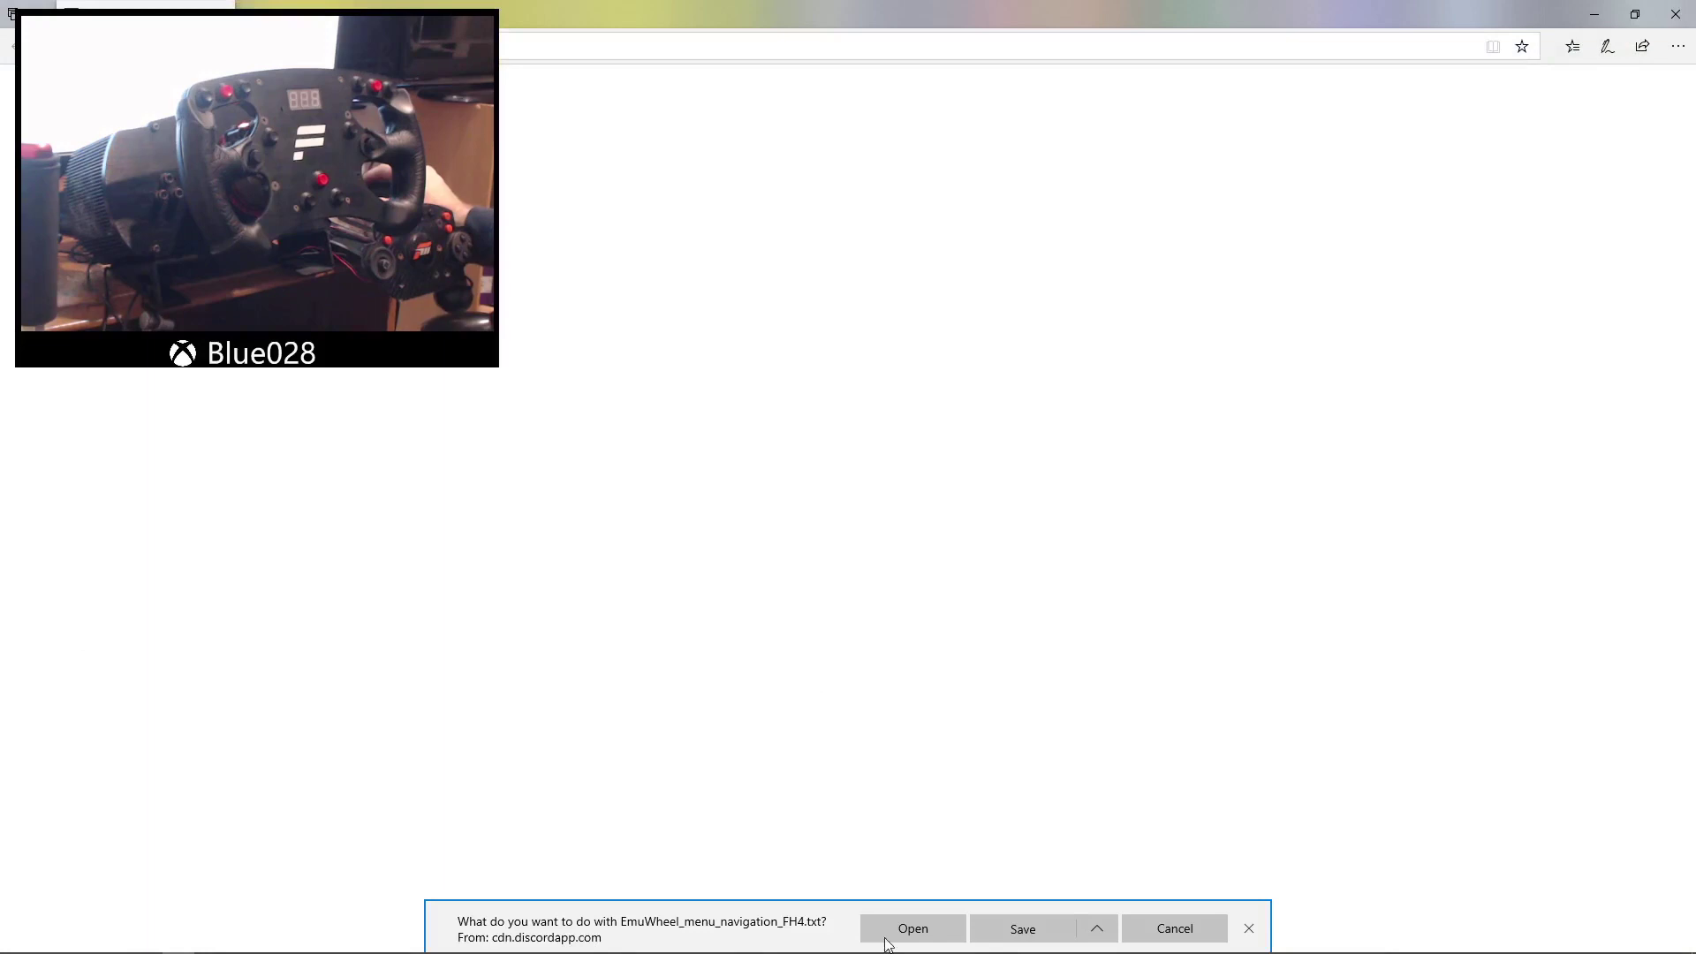
left_click(913, 929)
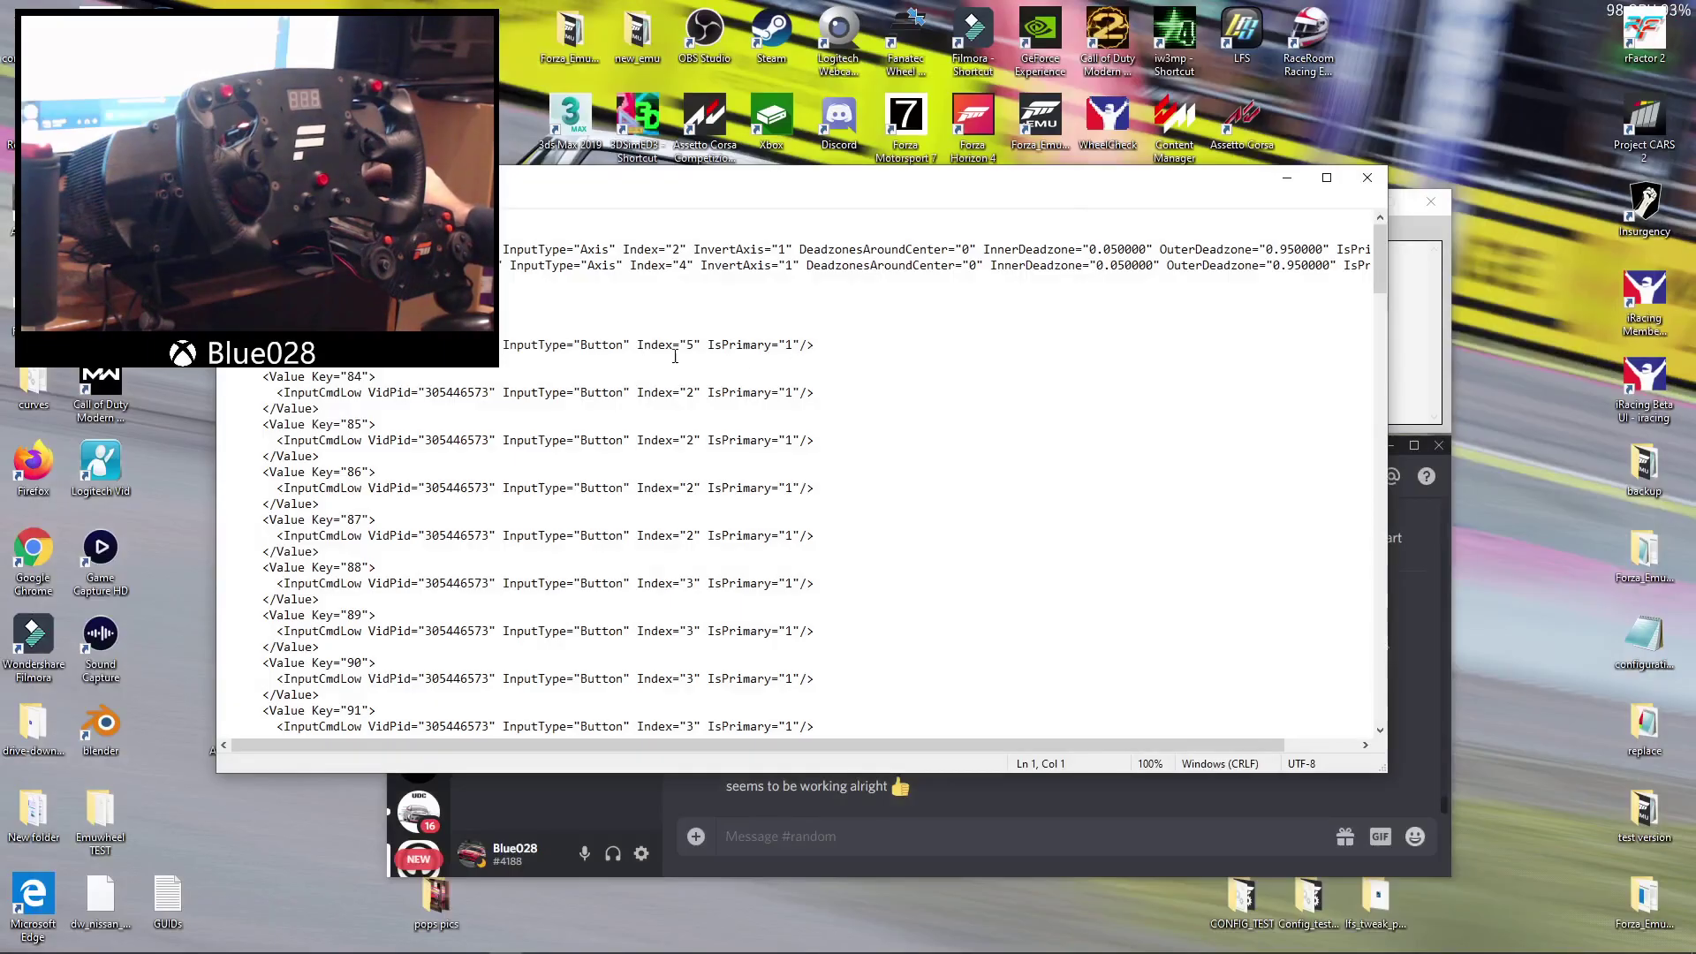
key("ctrl+a")
right_click(266, 405)
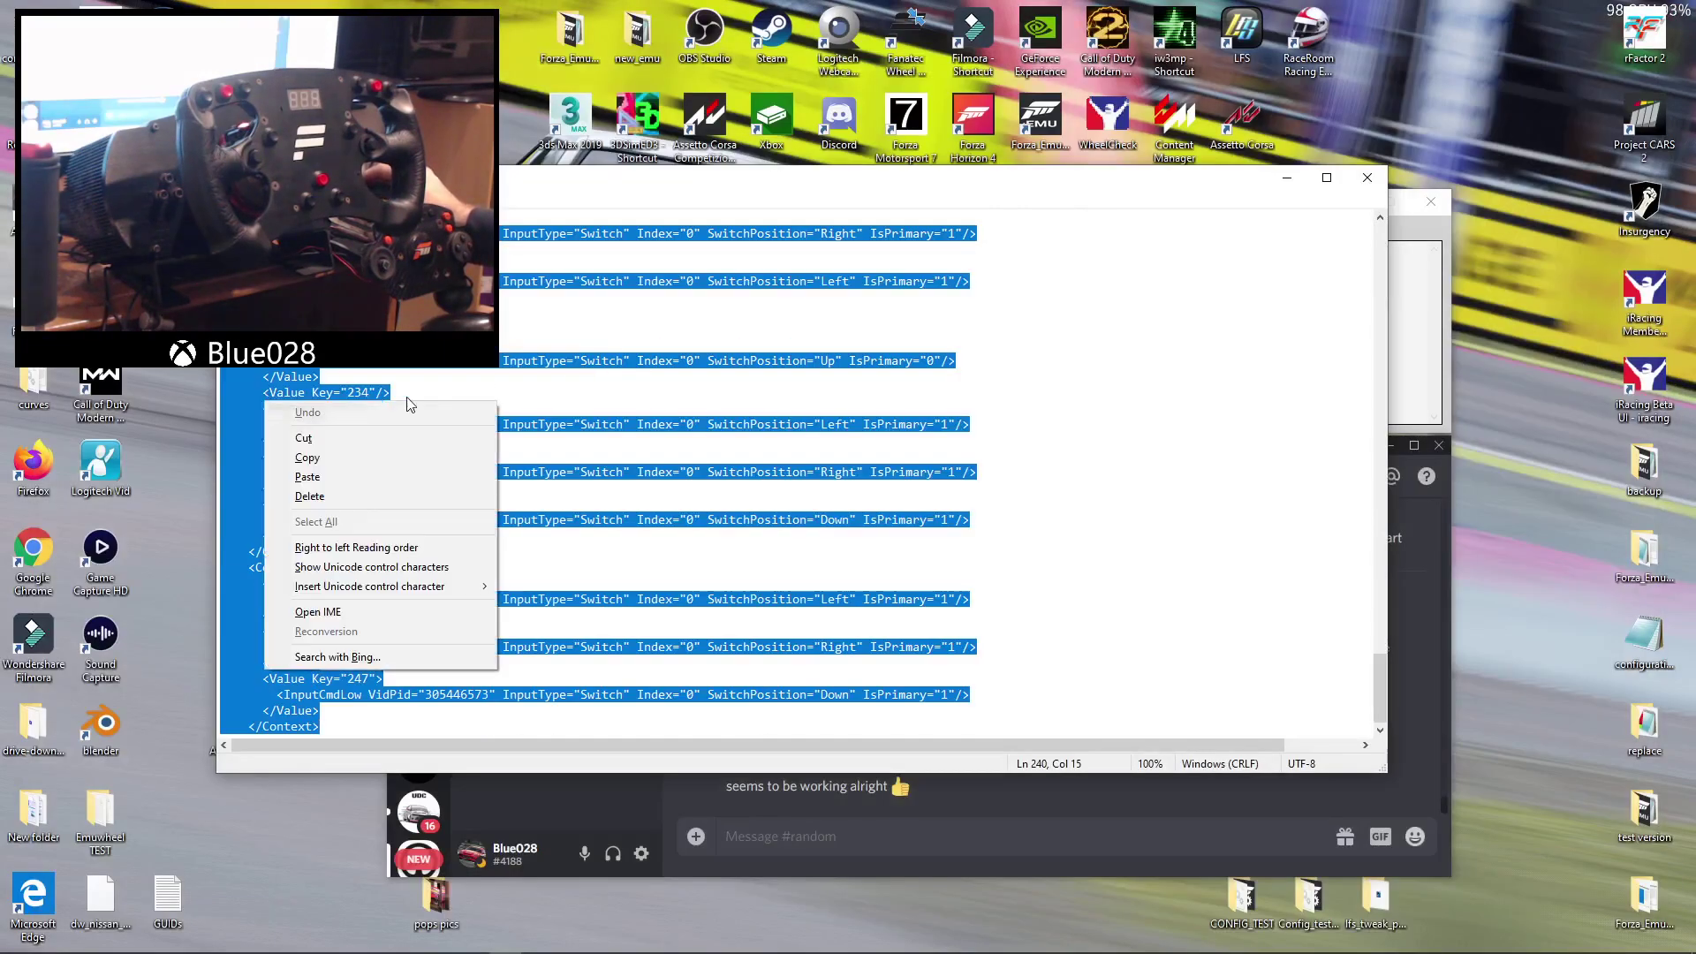
left_click(325, 460)
left_click(1366, 180)
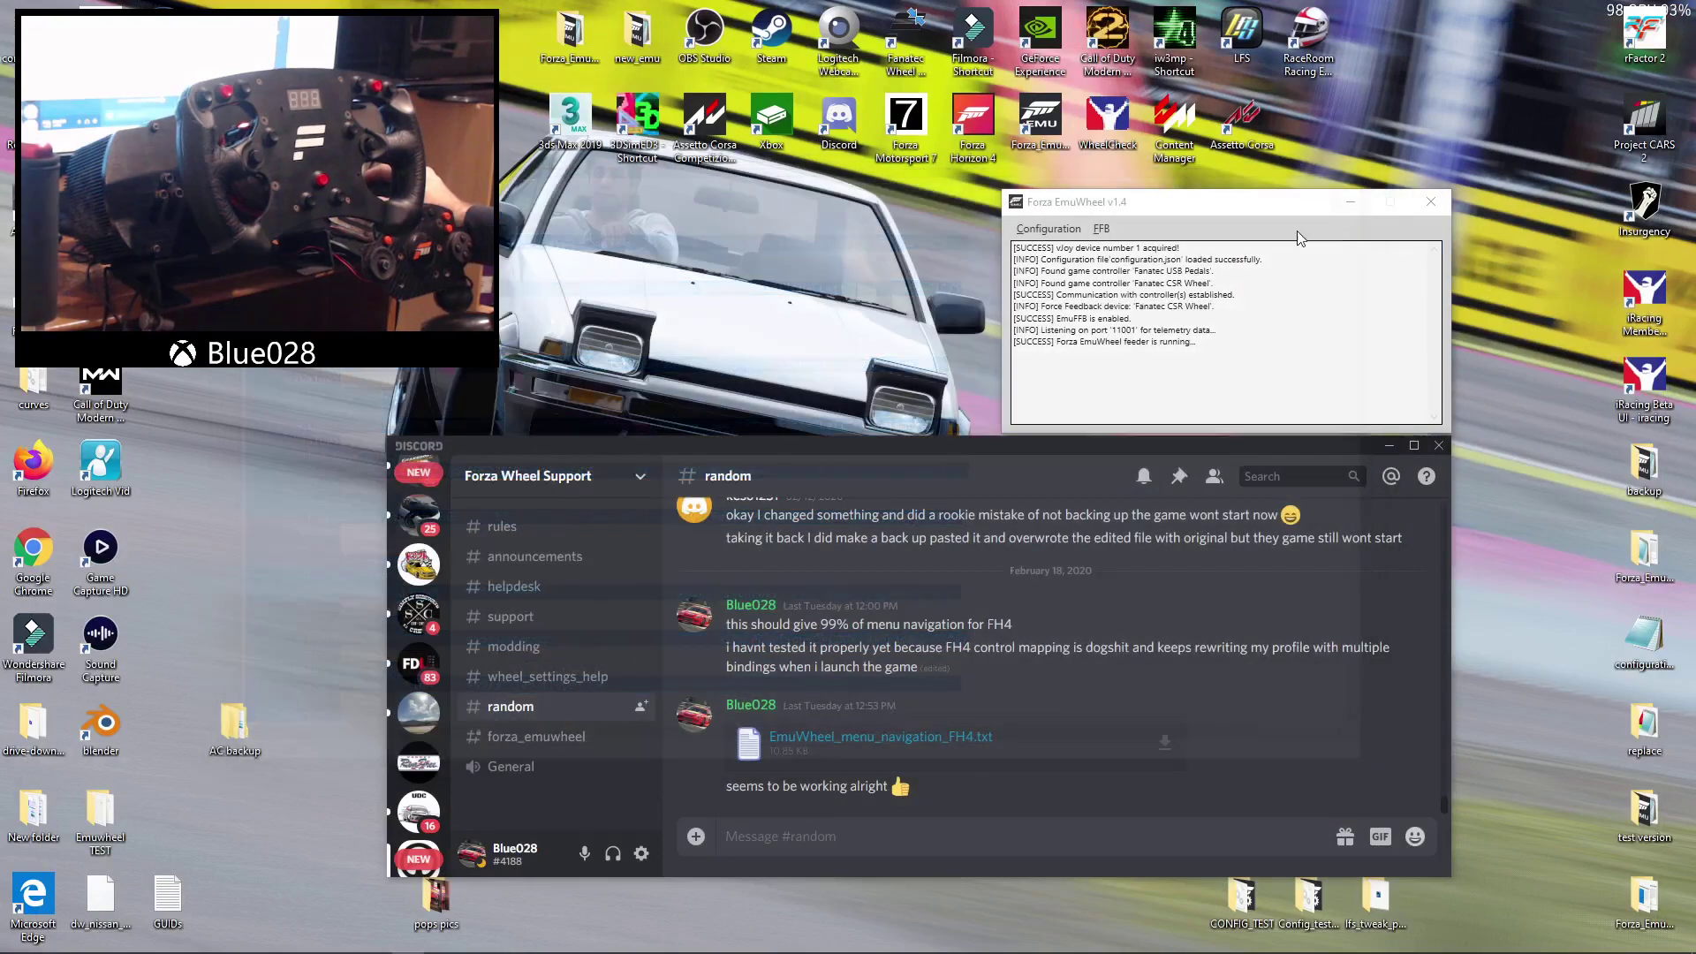
- Open File Explorer and browse to the AppData\Local folder
key("super+e")
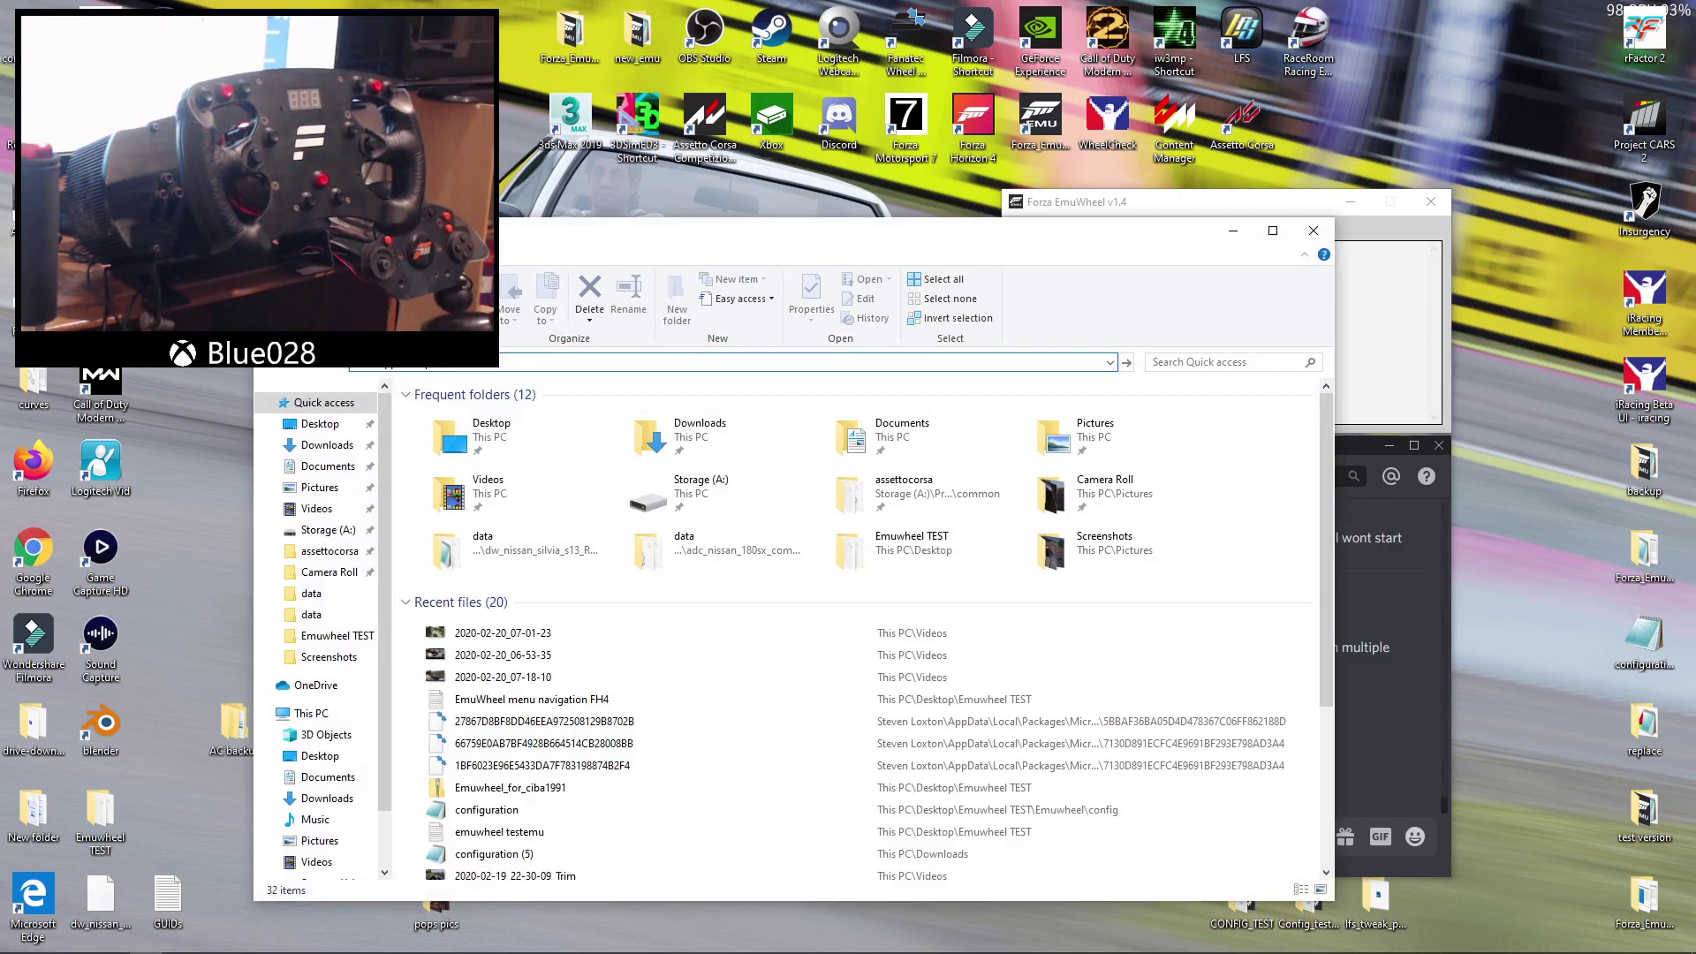
key("Return")
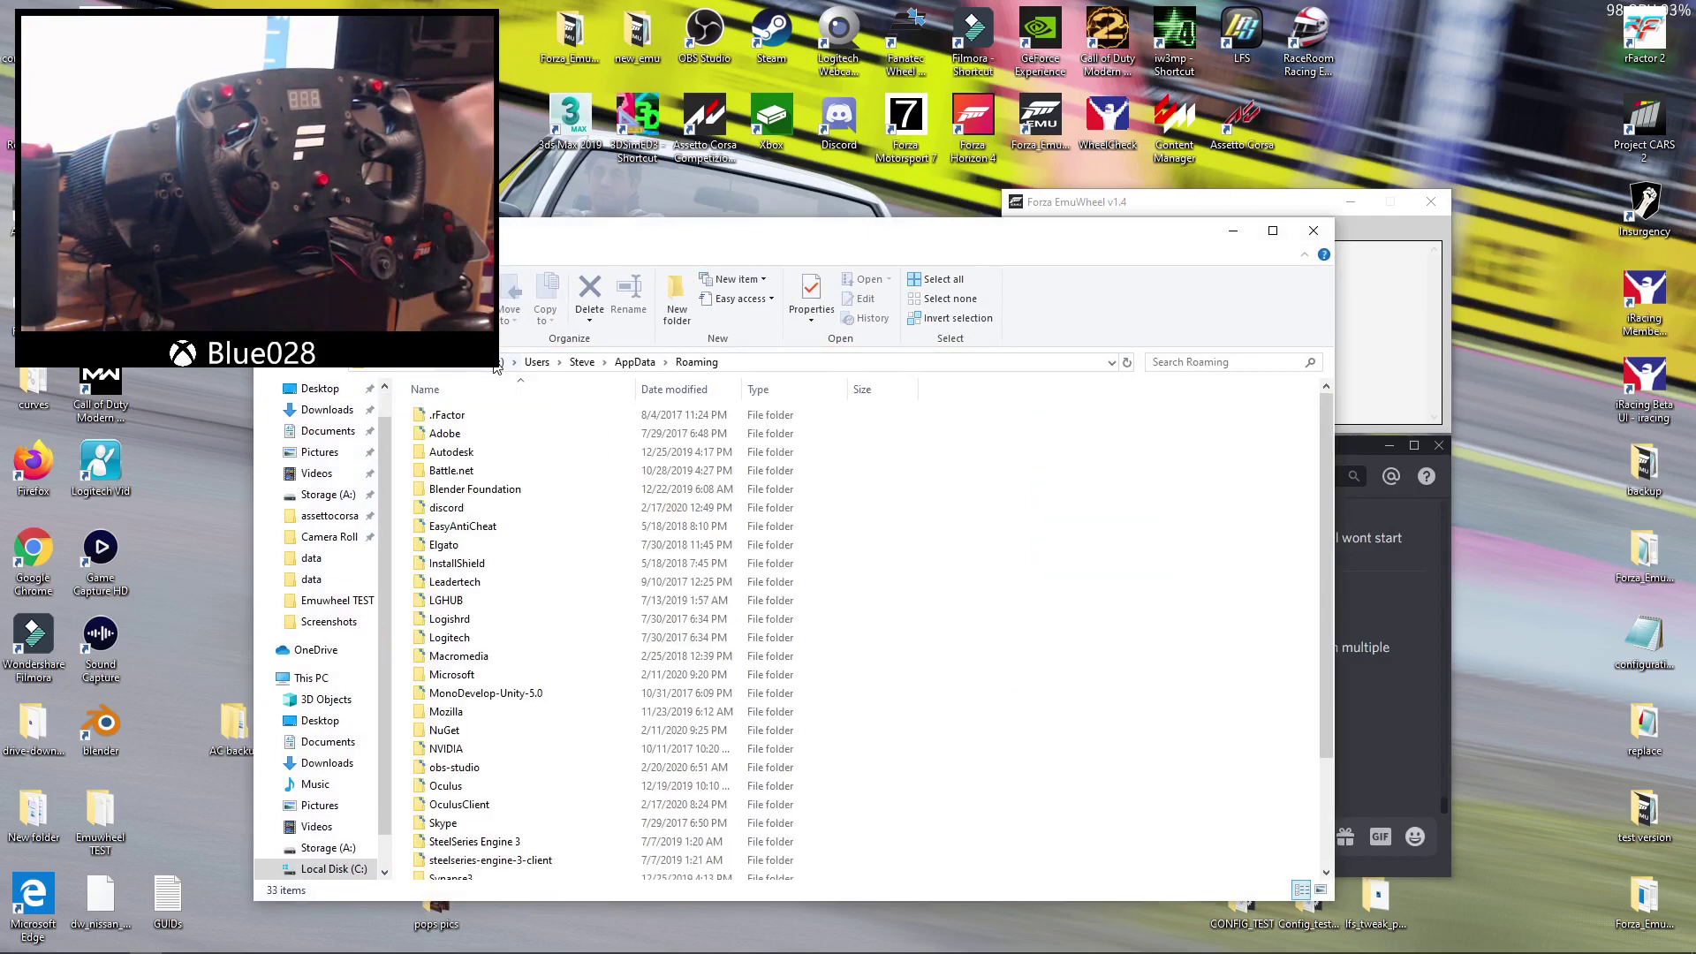
left_click(634, 364)
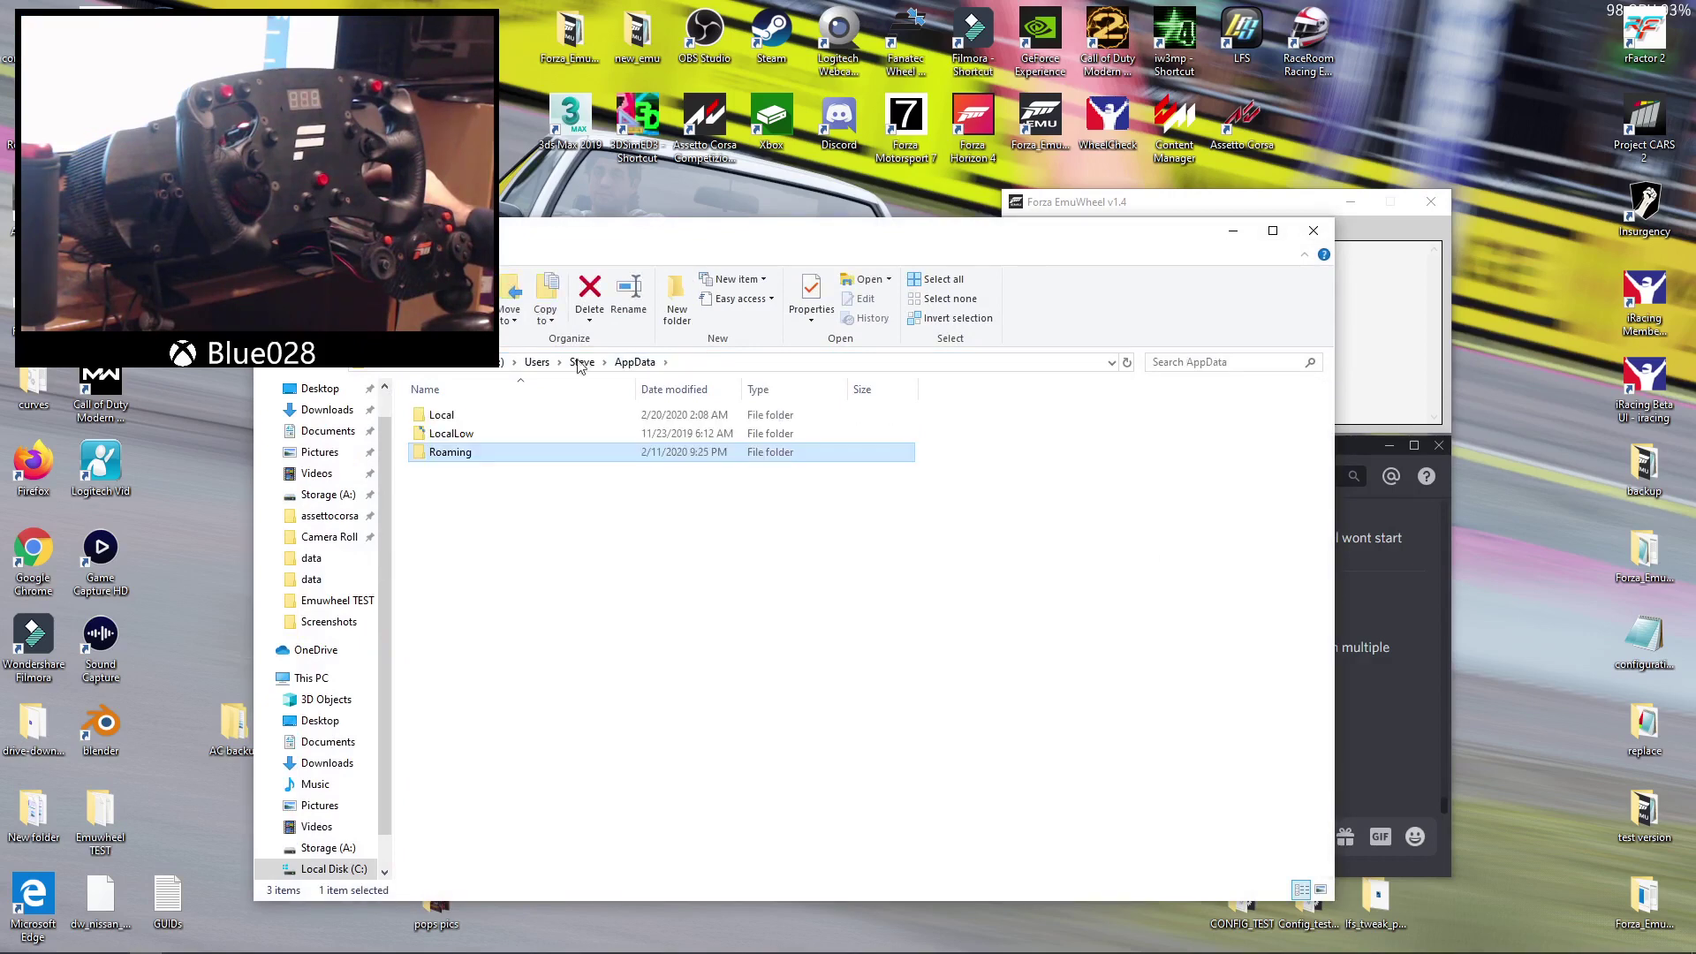
double_click(457, 417)
- Go through Packages, Microsoft.SunriseBaseGame_8wekyb3d8bbwe, SystemAppData and wgs into the long-named container folder
scroll(522, 707, "down", 5)
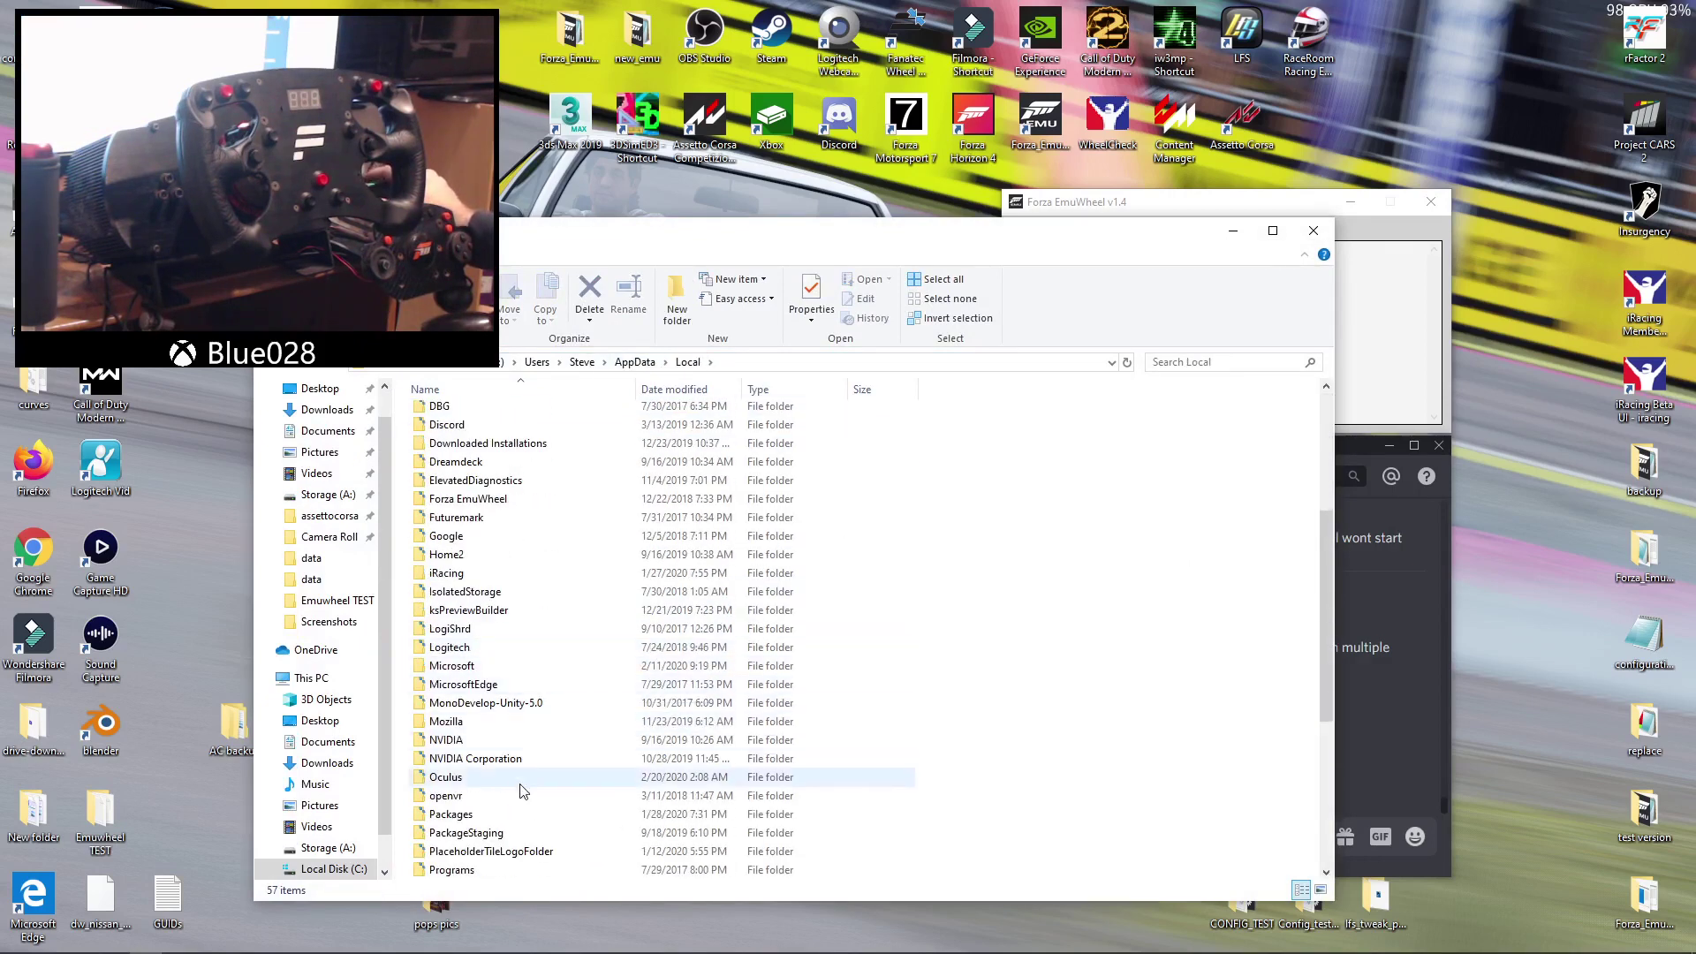
double_click(452, 814)
scroll(569, 685, "down", 10)
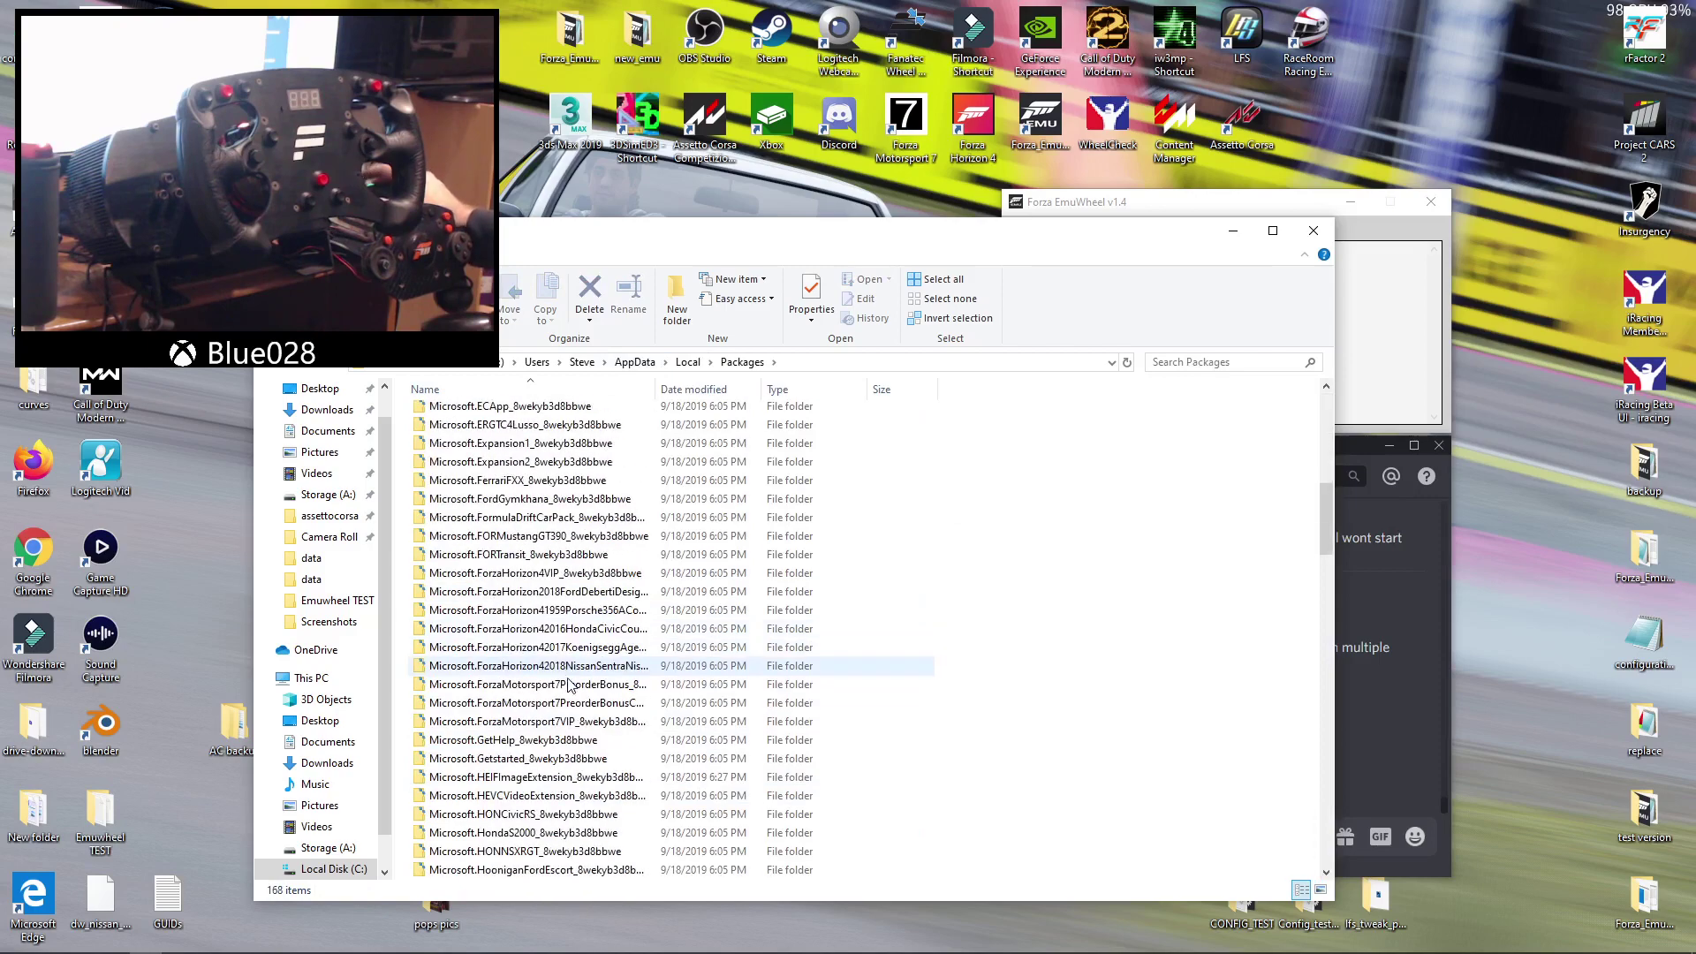
scroll(569, 685, "down", 15)
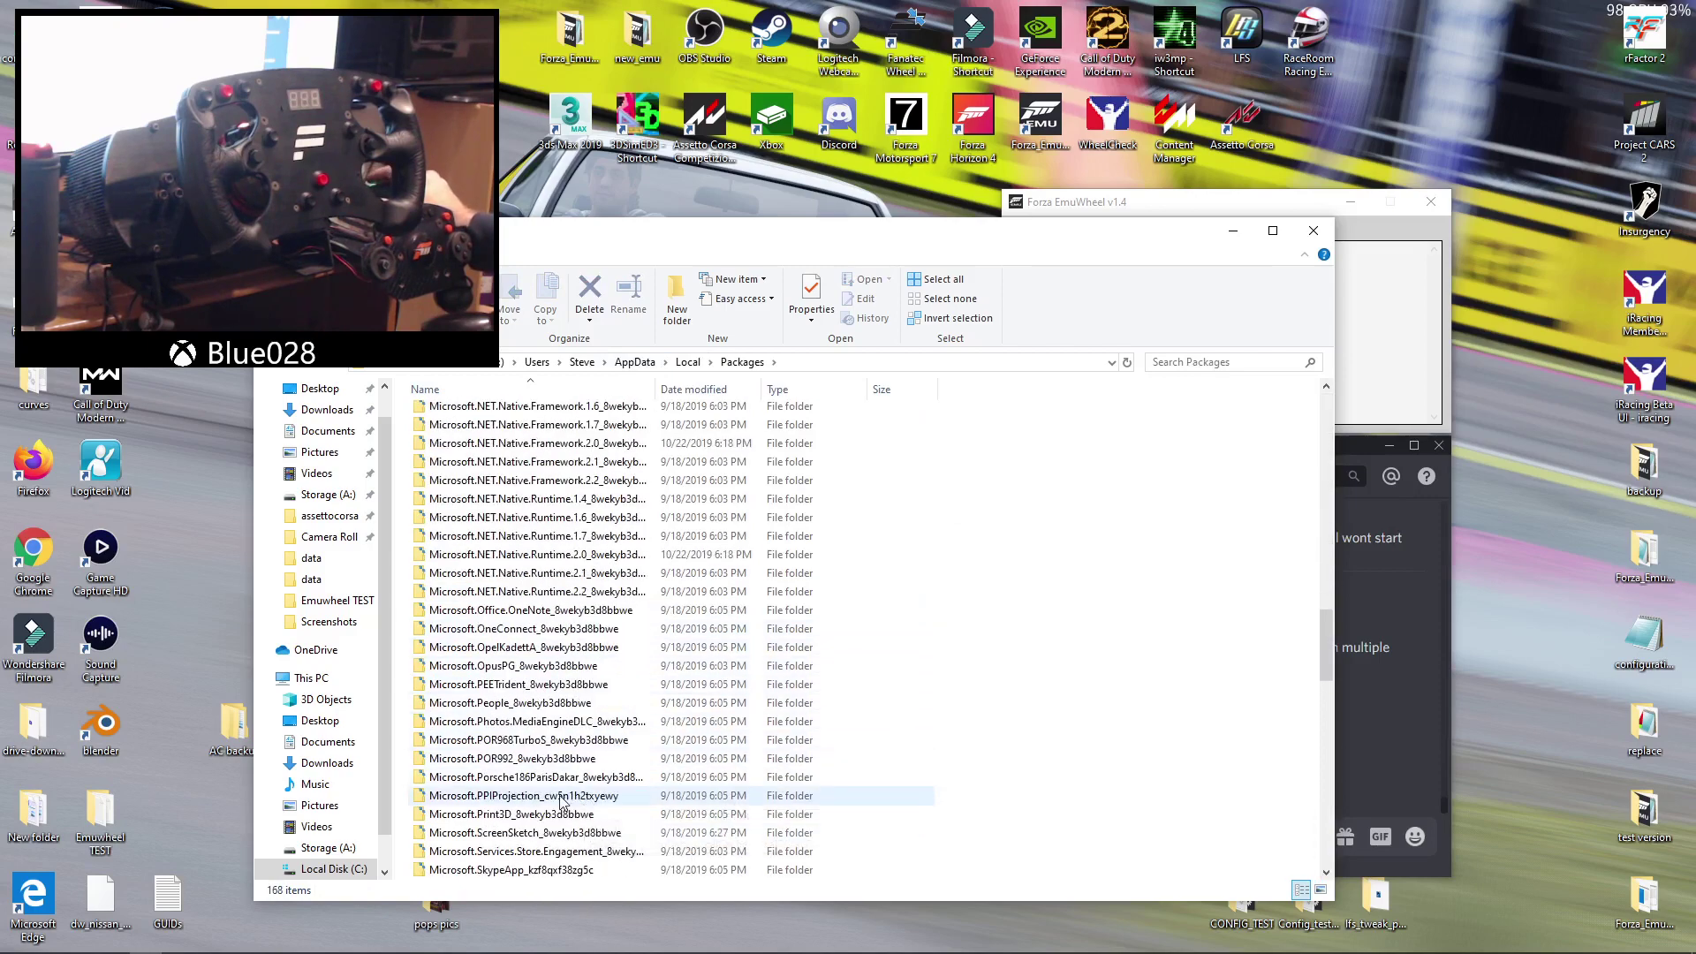
scroll(561, 800, "down", 2)
double_click(539, 870)
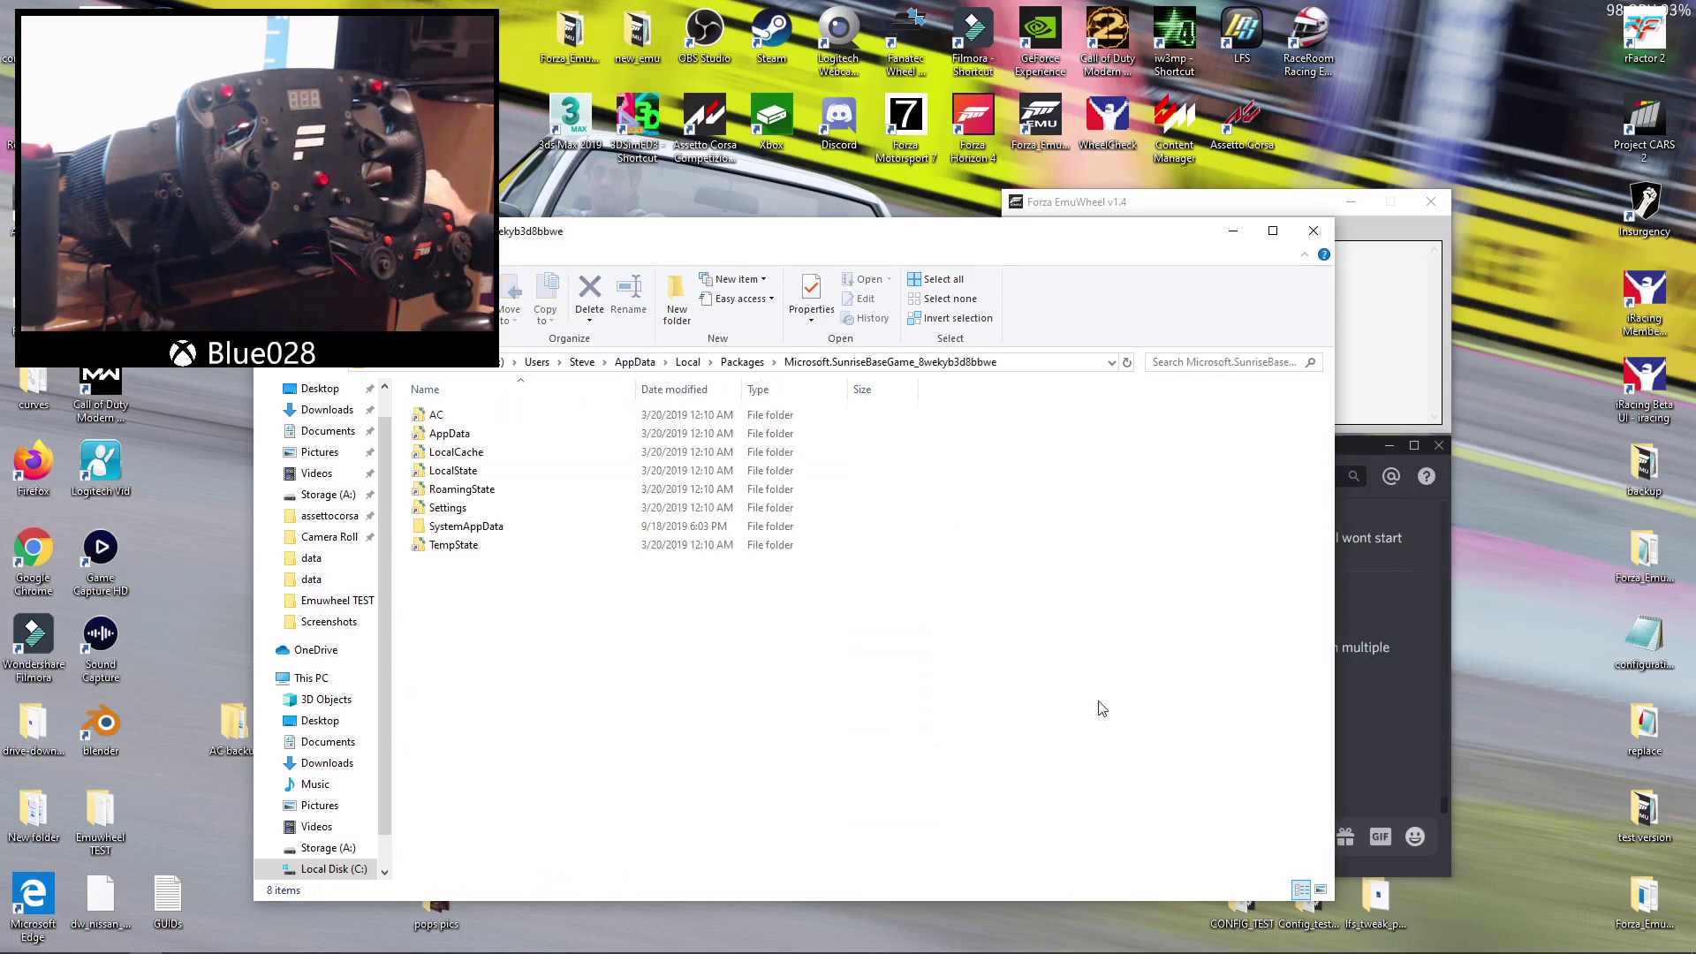
double_click(466, 527)
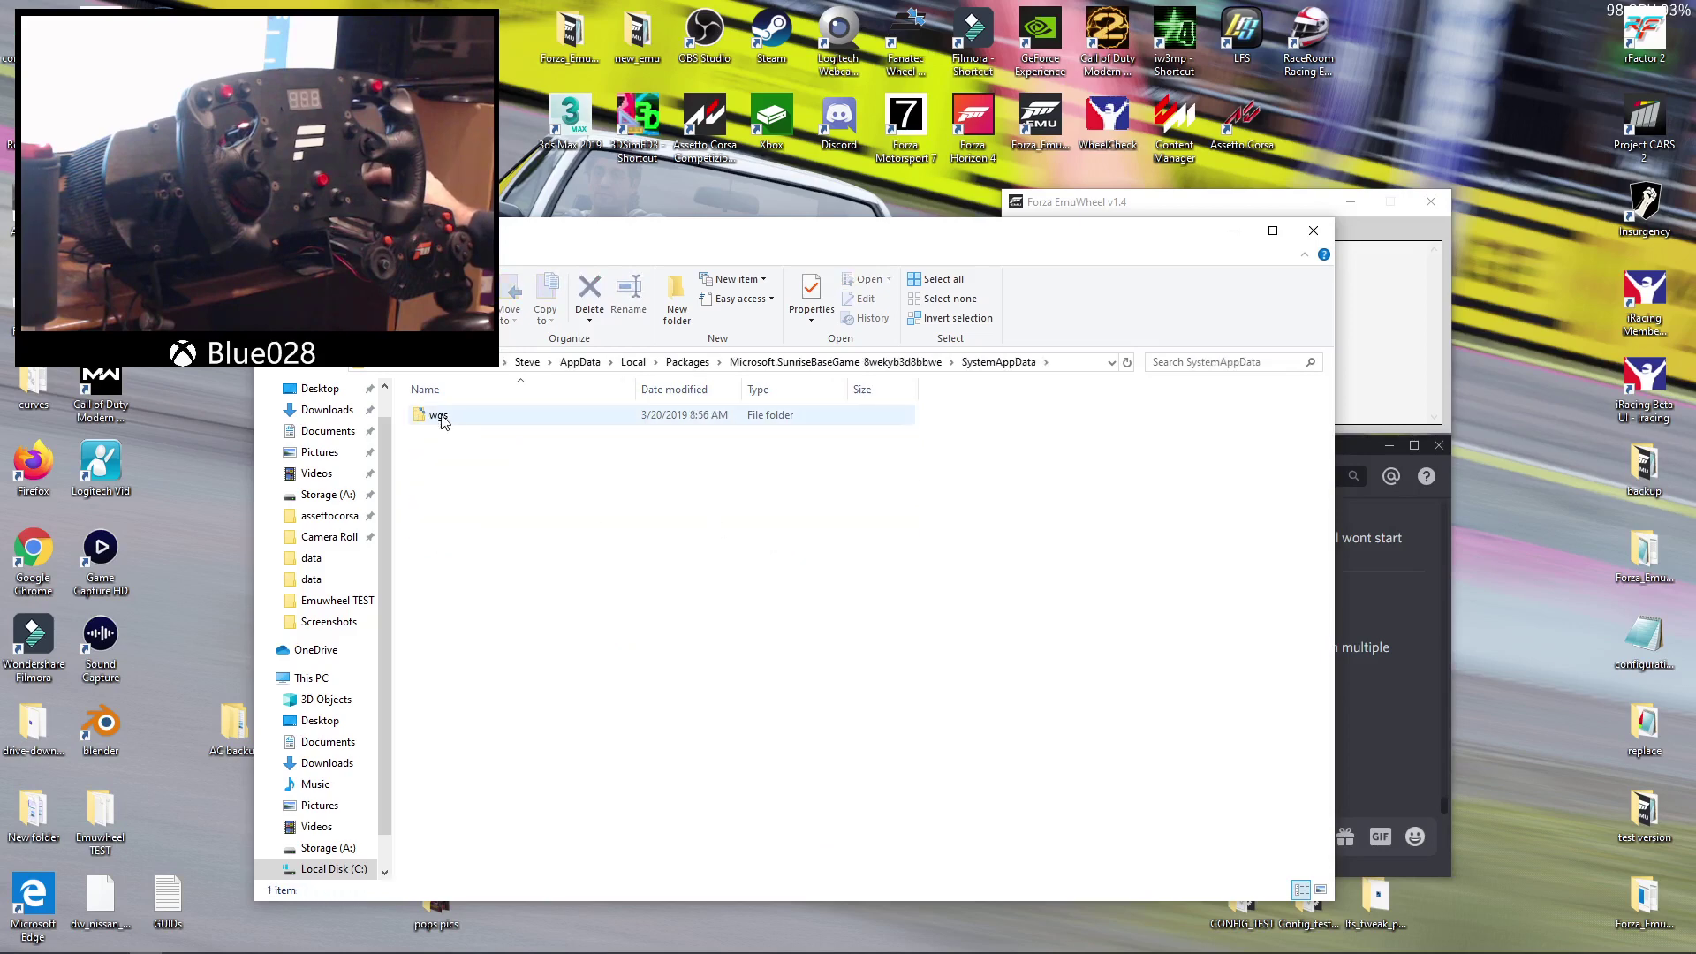
double_click(439, 416)
double_click(528, 417)
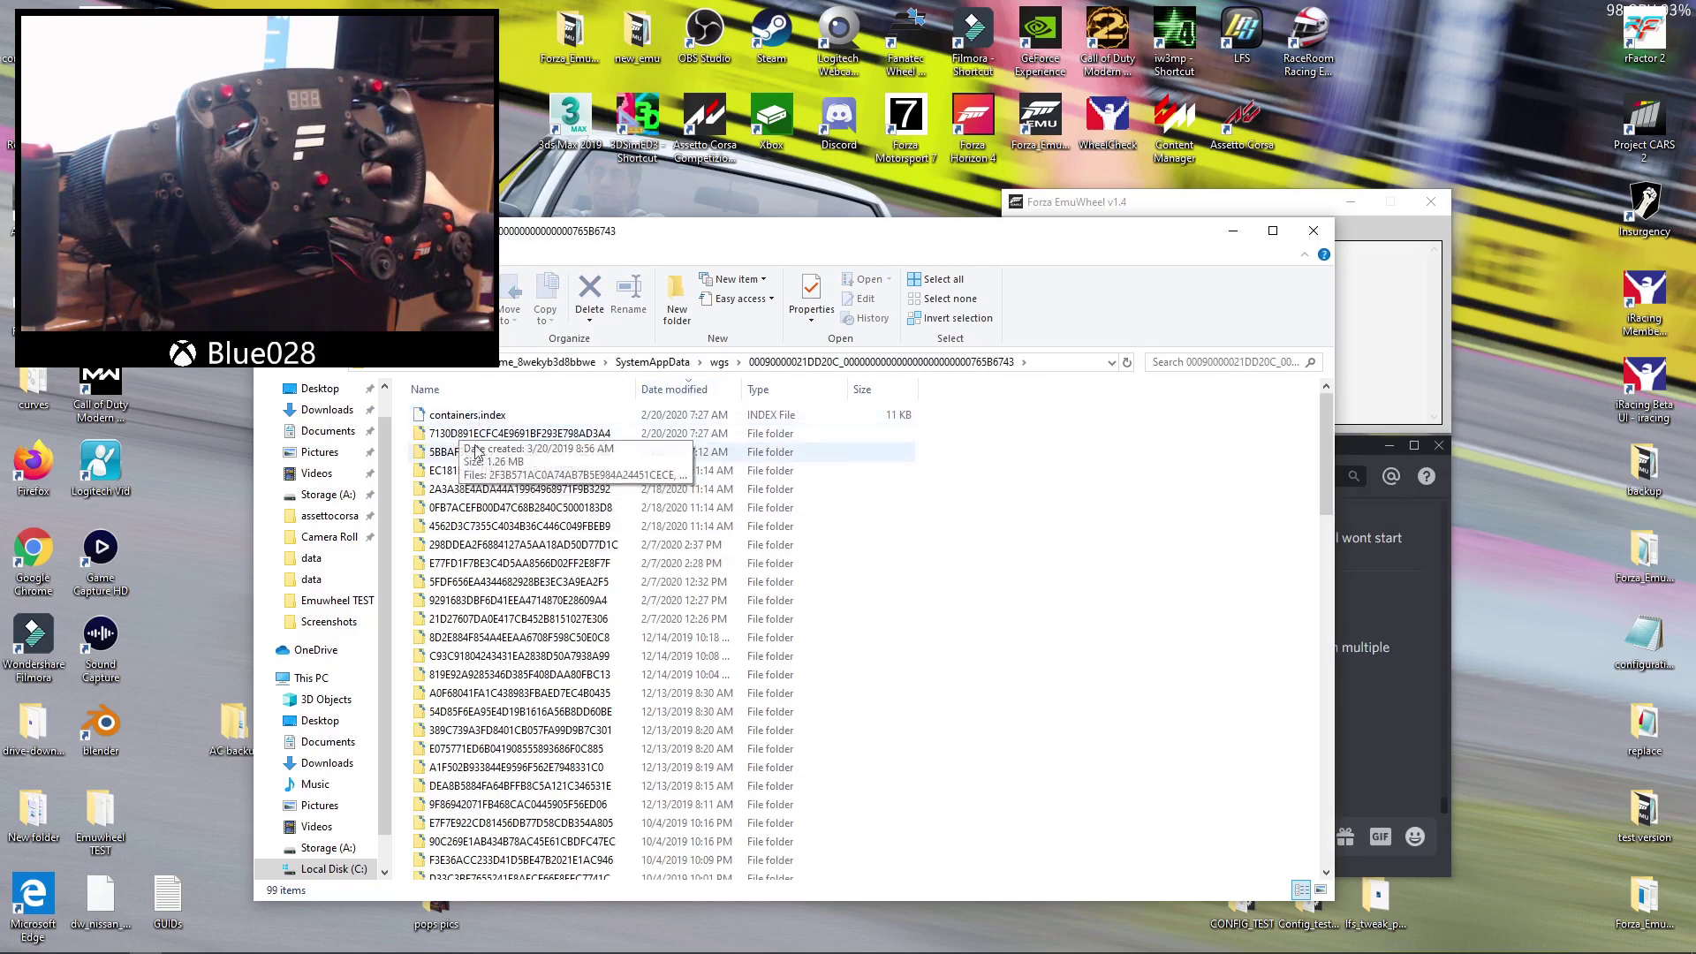
- Check the save subfolders and try the 647 KB file in Notepad, closing it as garbled binary
double_click(458, 435)
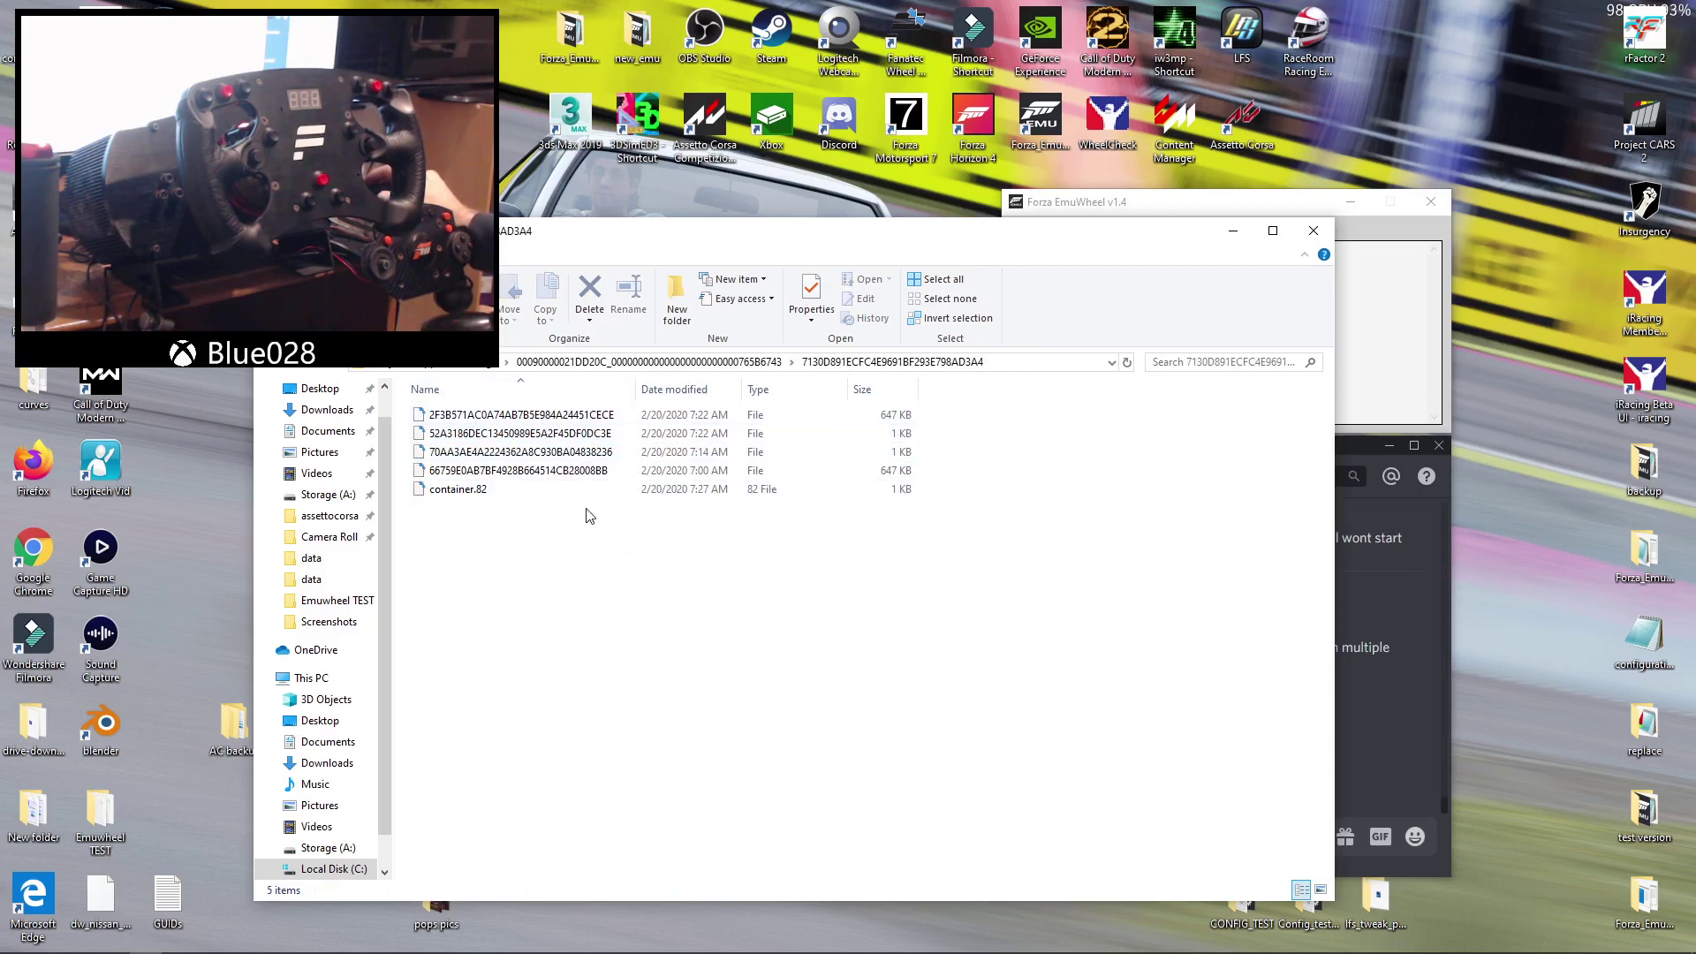
key("alt+Left")
double_click(840, 449)
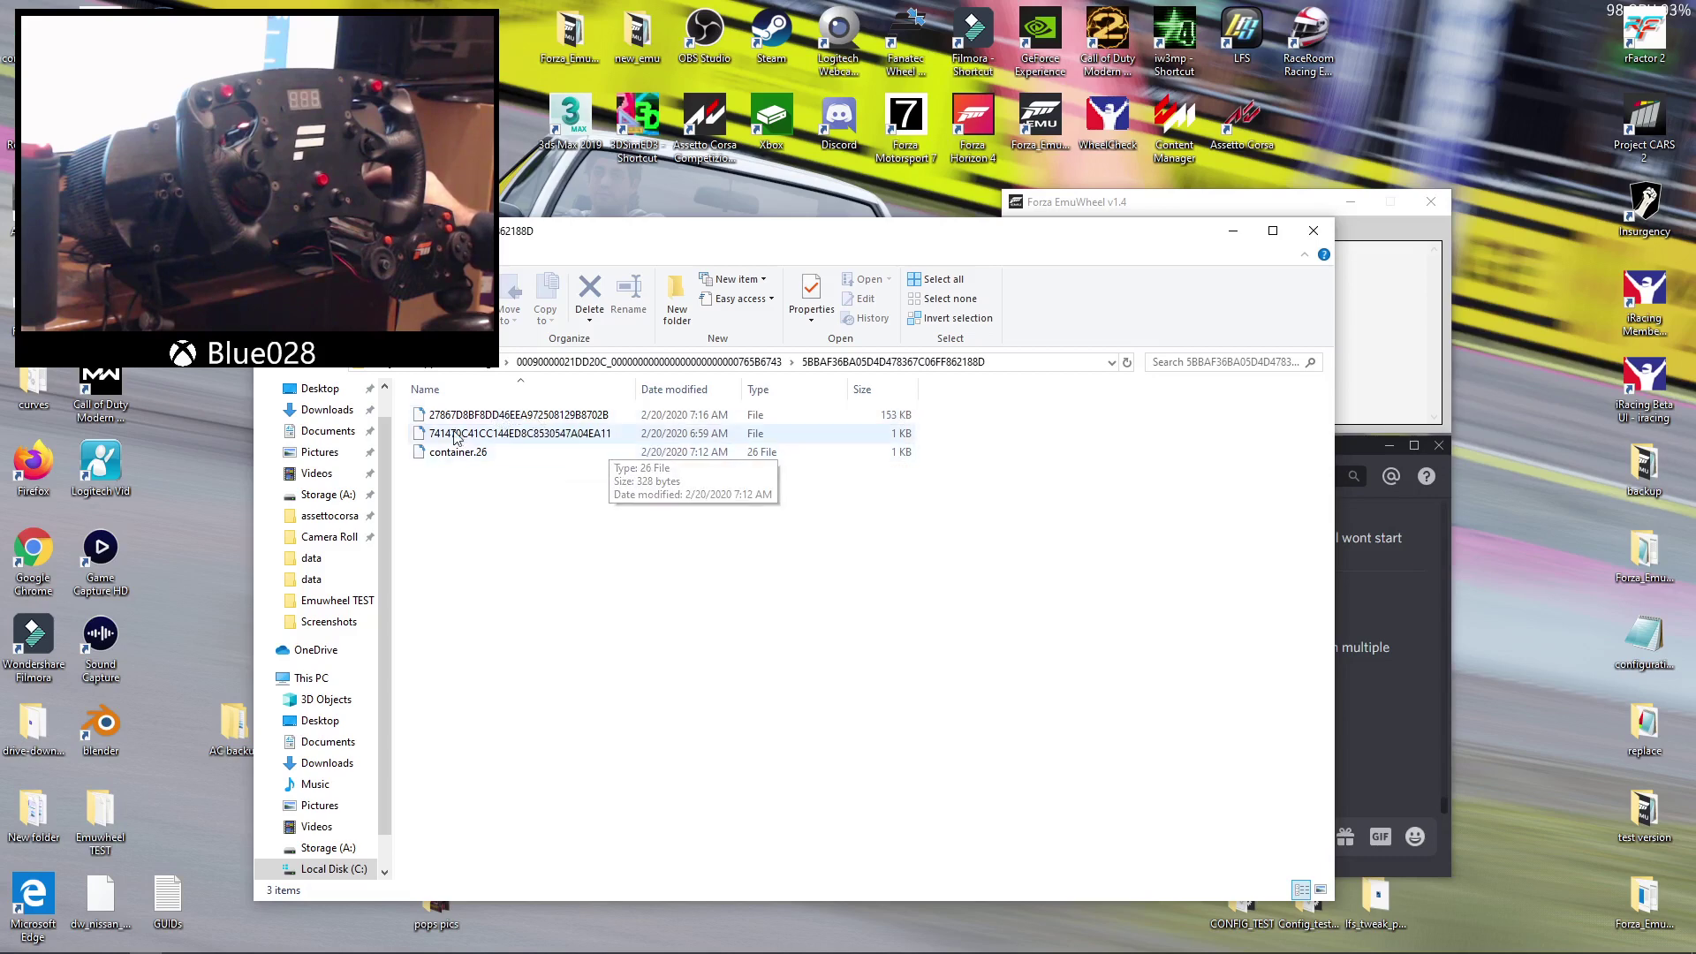
key("alt+Left")
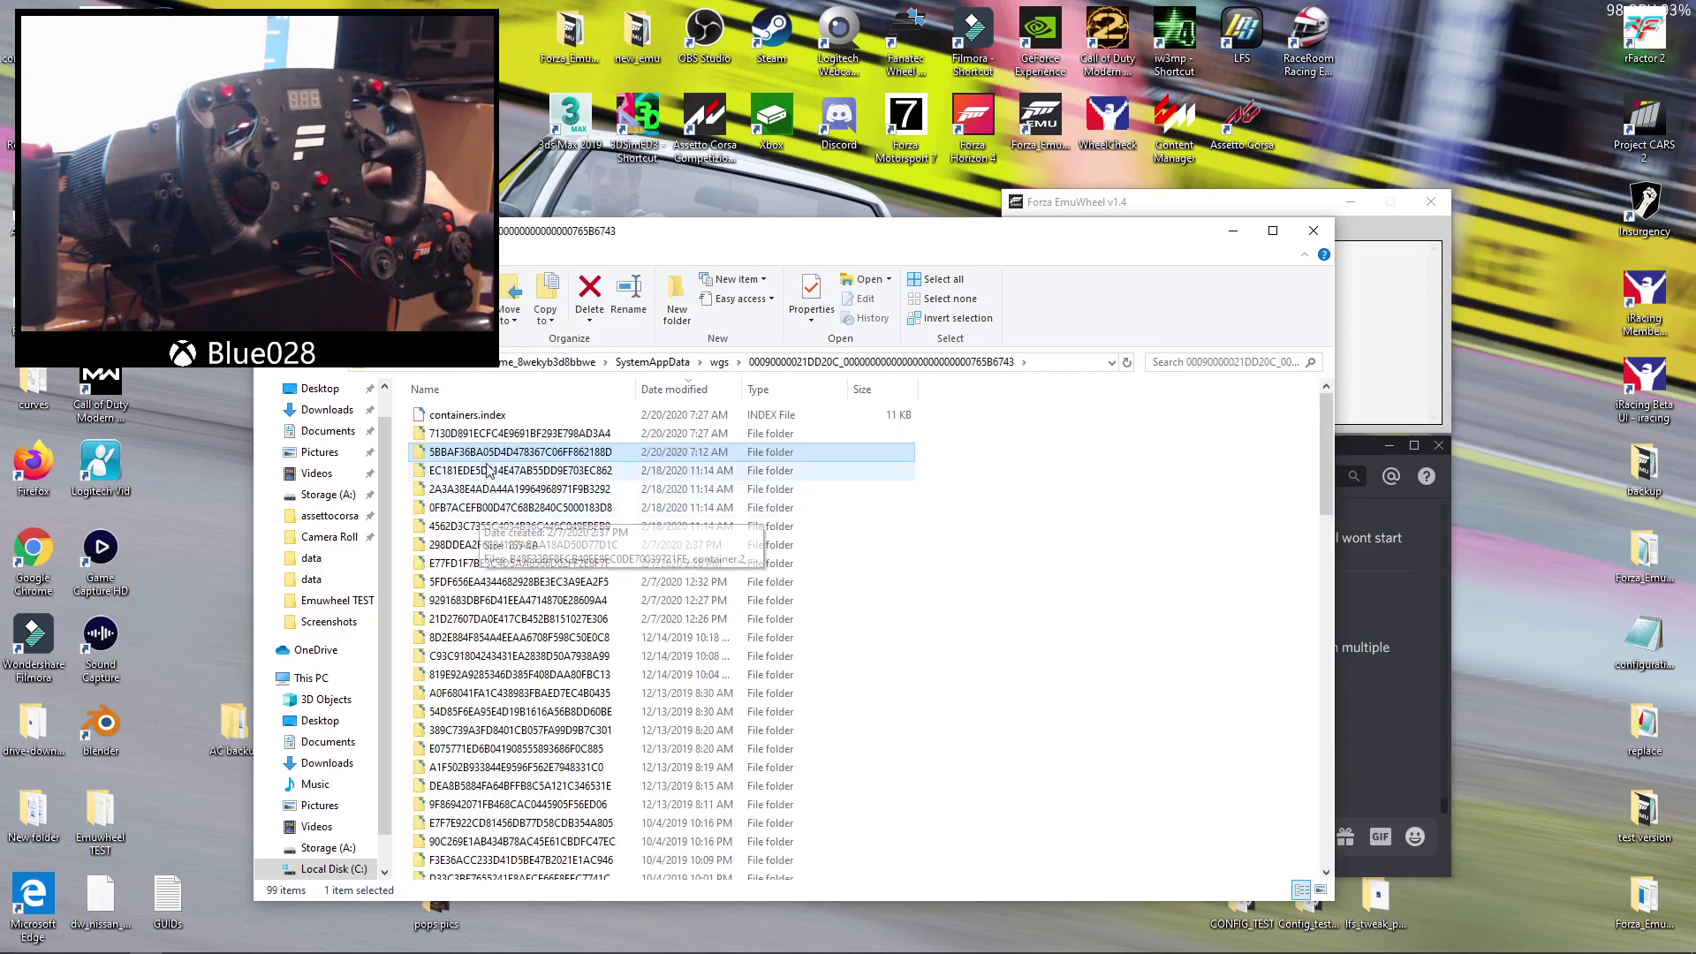
double_click(620, 453)
double_click(488, 417)
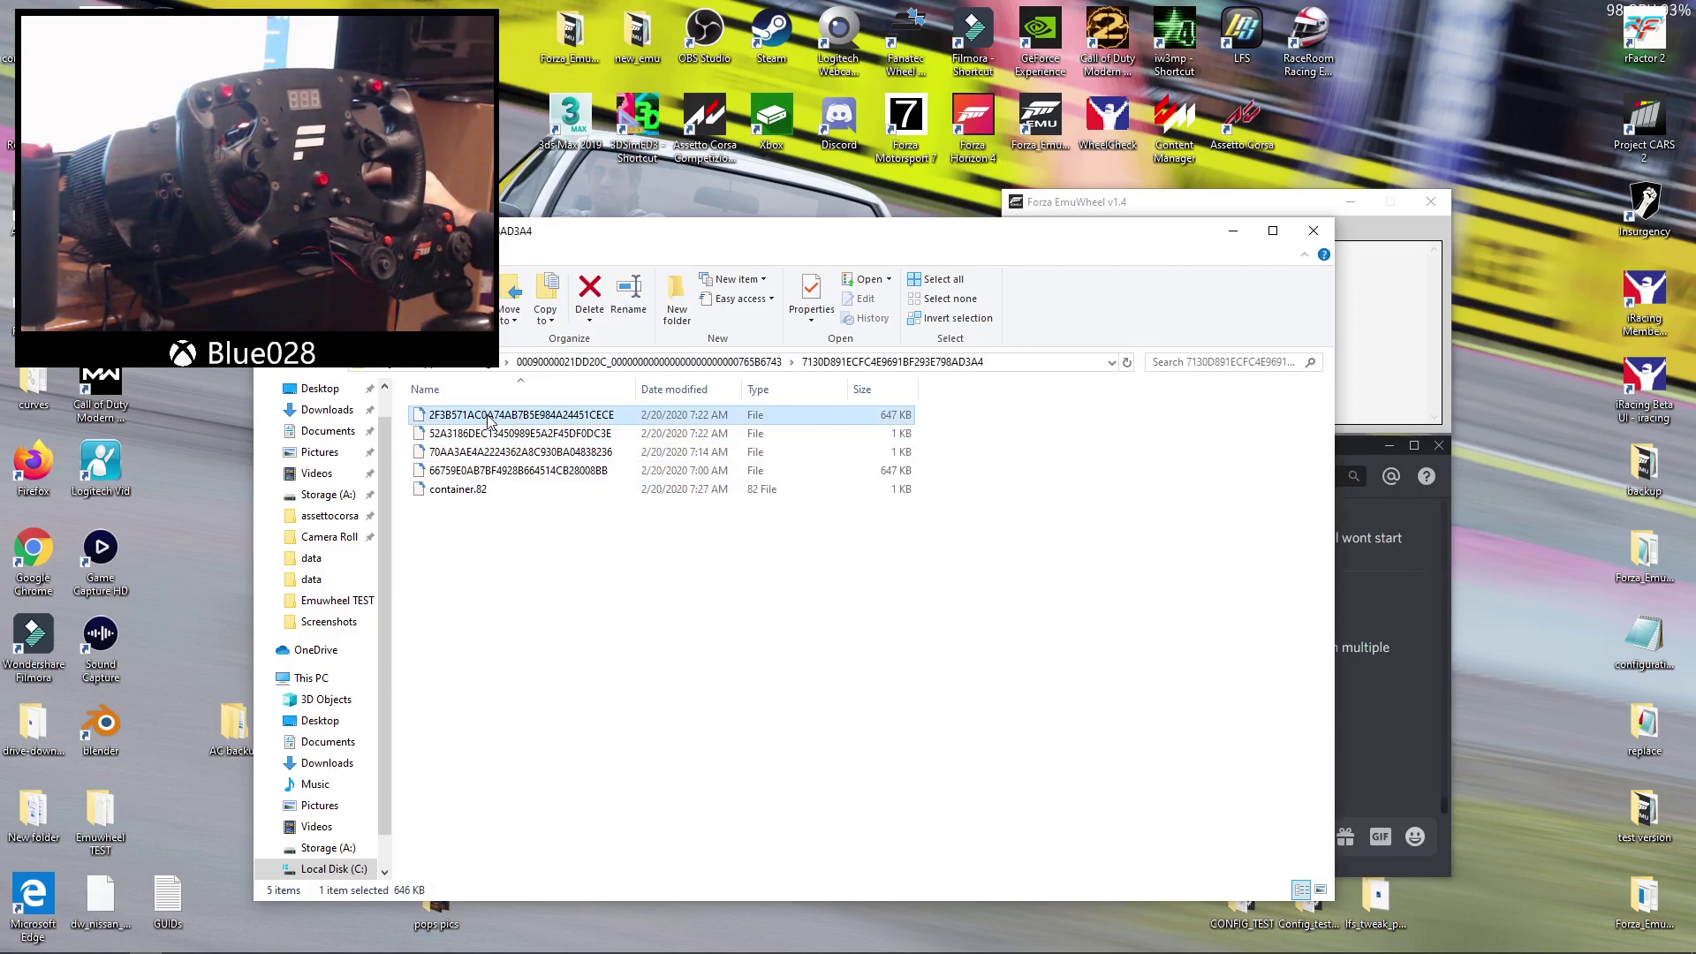
left_click(789, 404)
left_click(962, 664)
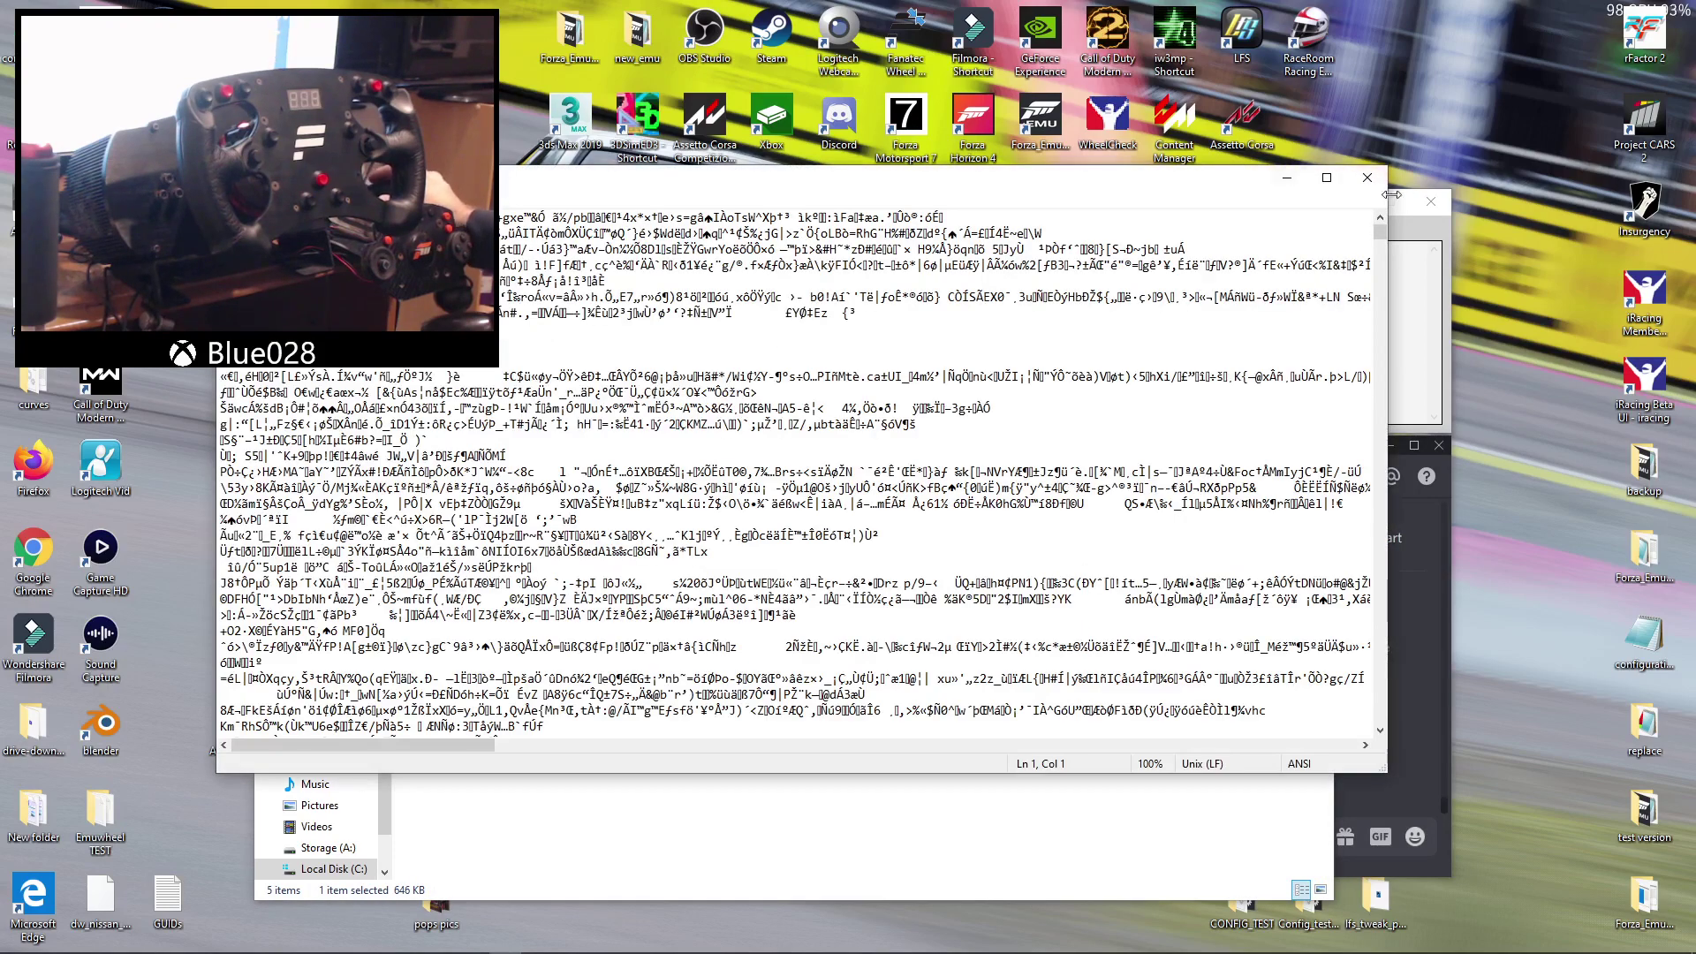
left_click(1368, 178)
- Open the 153 KB file from the 5BBAF36BA05D4D478367C06FF862188D folder in Notepad
key("alt+Left")
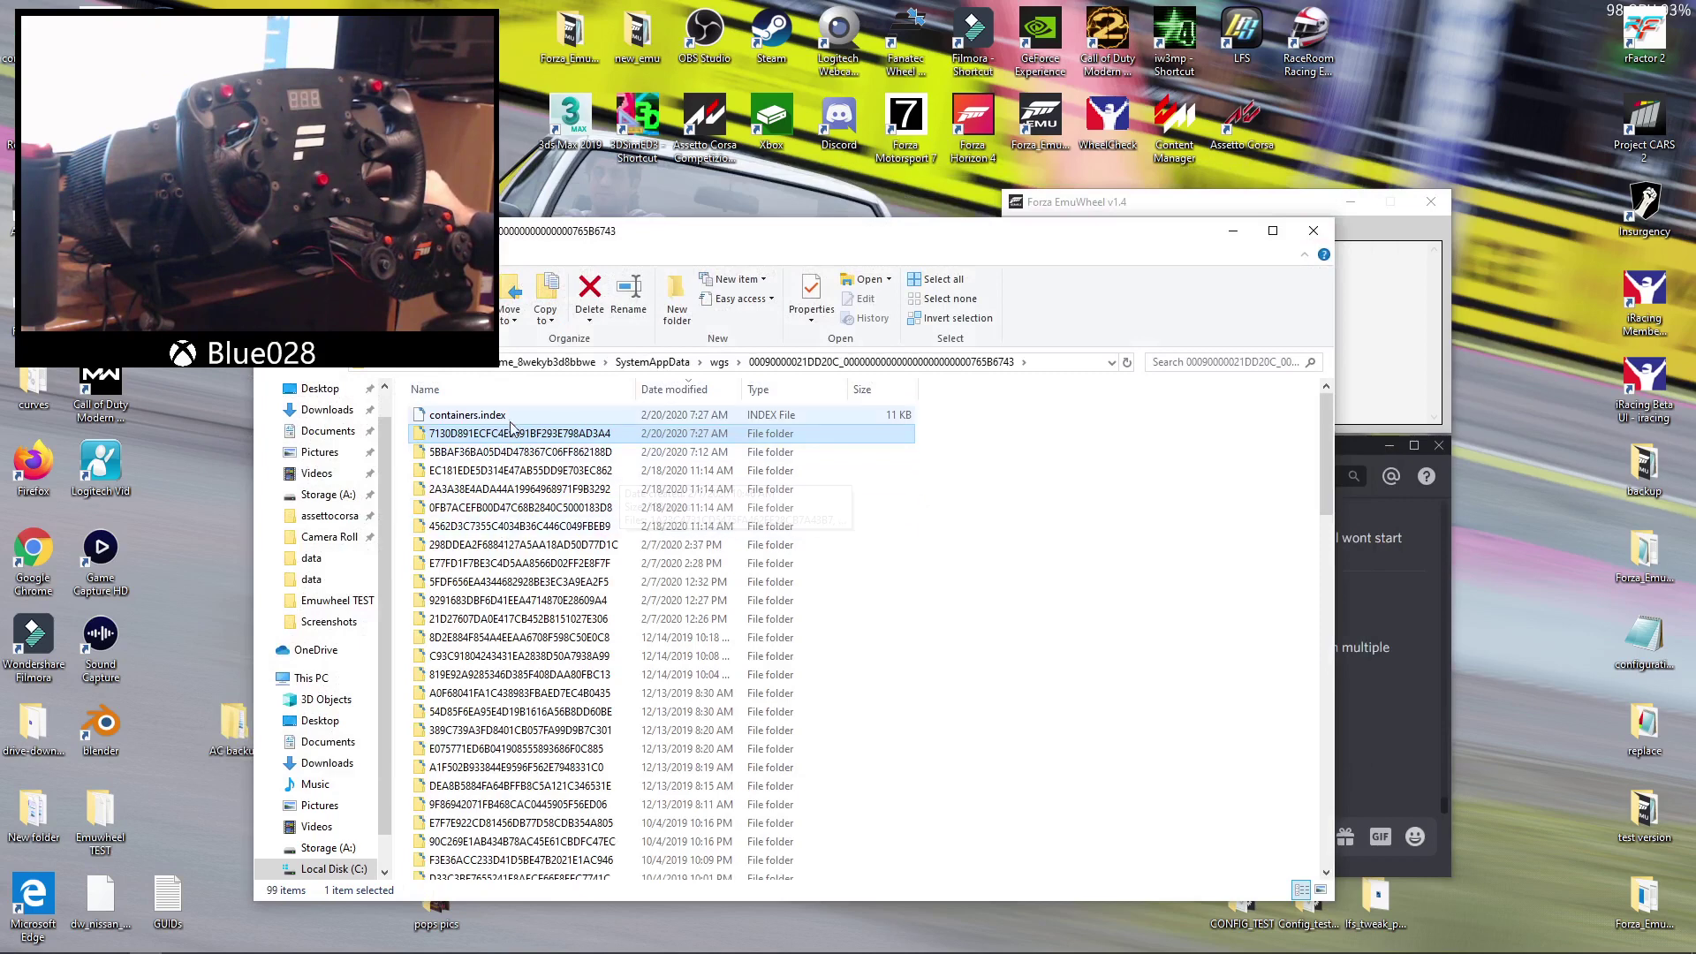
left_click(449, 456)
double_click(449, 456)
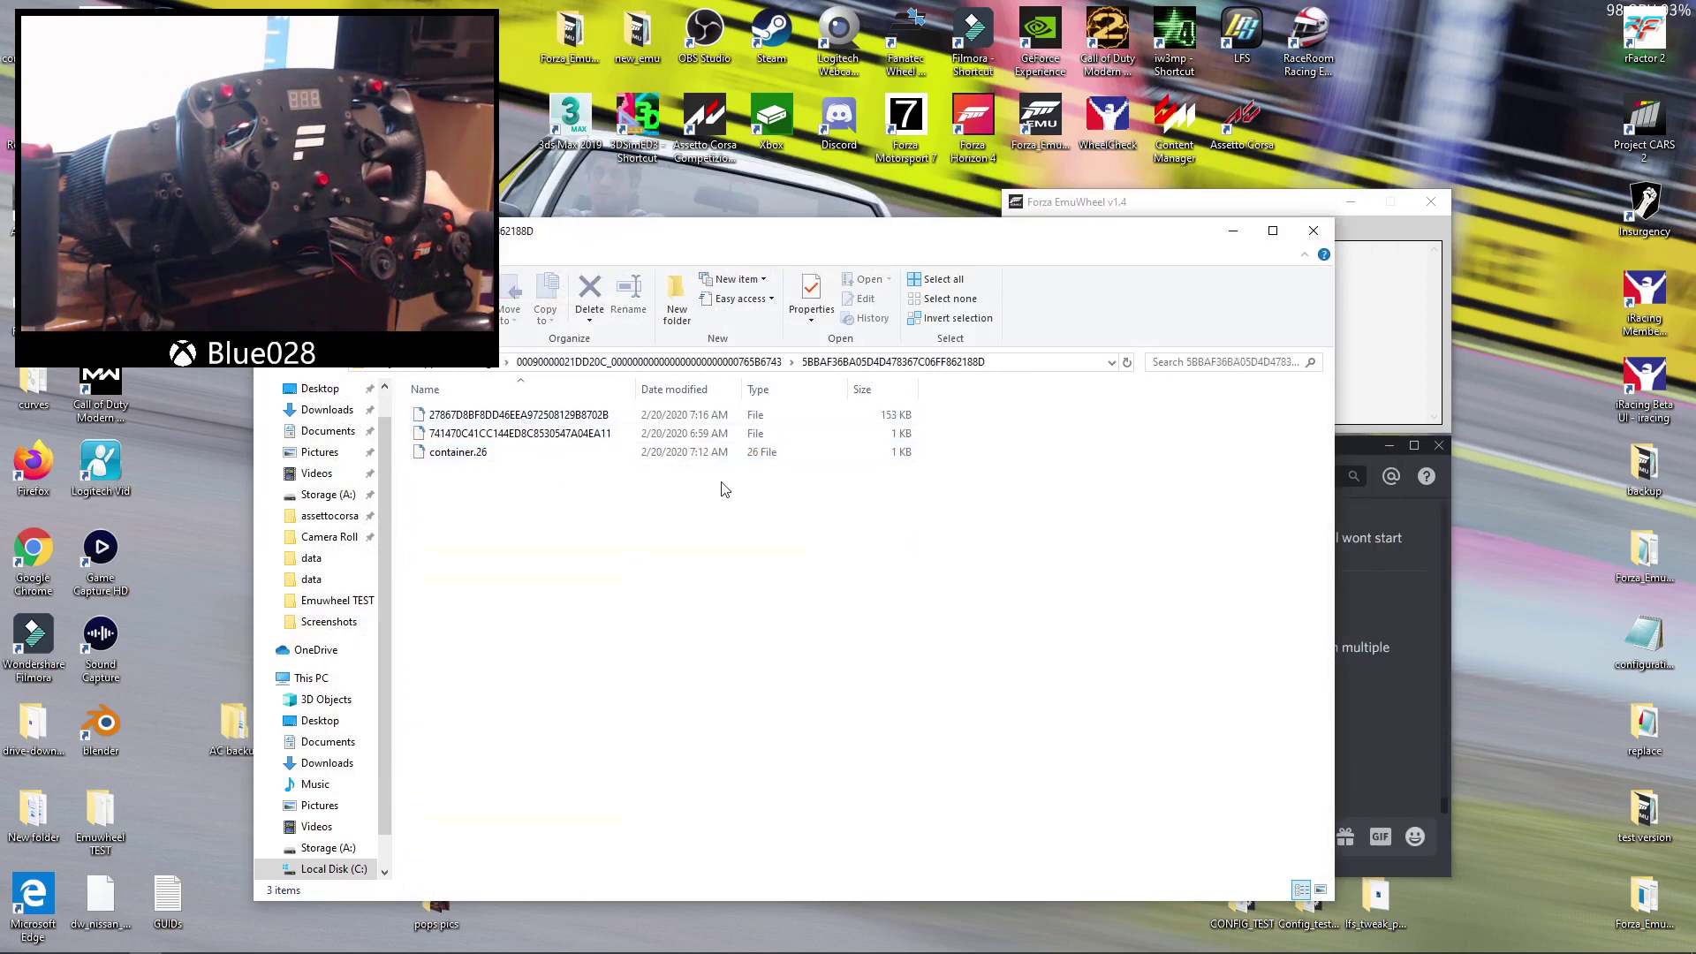
double_click(530, 414)
double_click(758, 394)
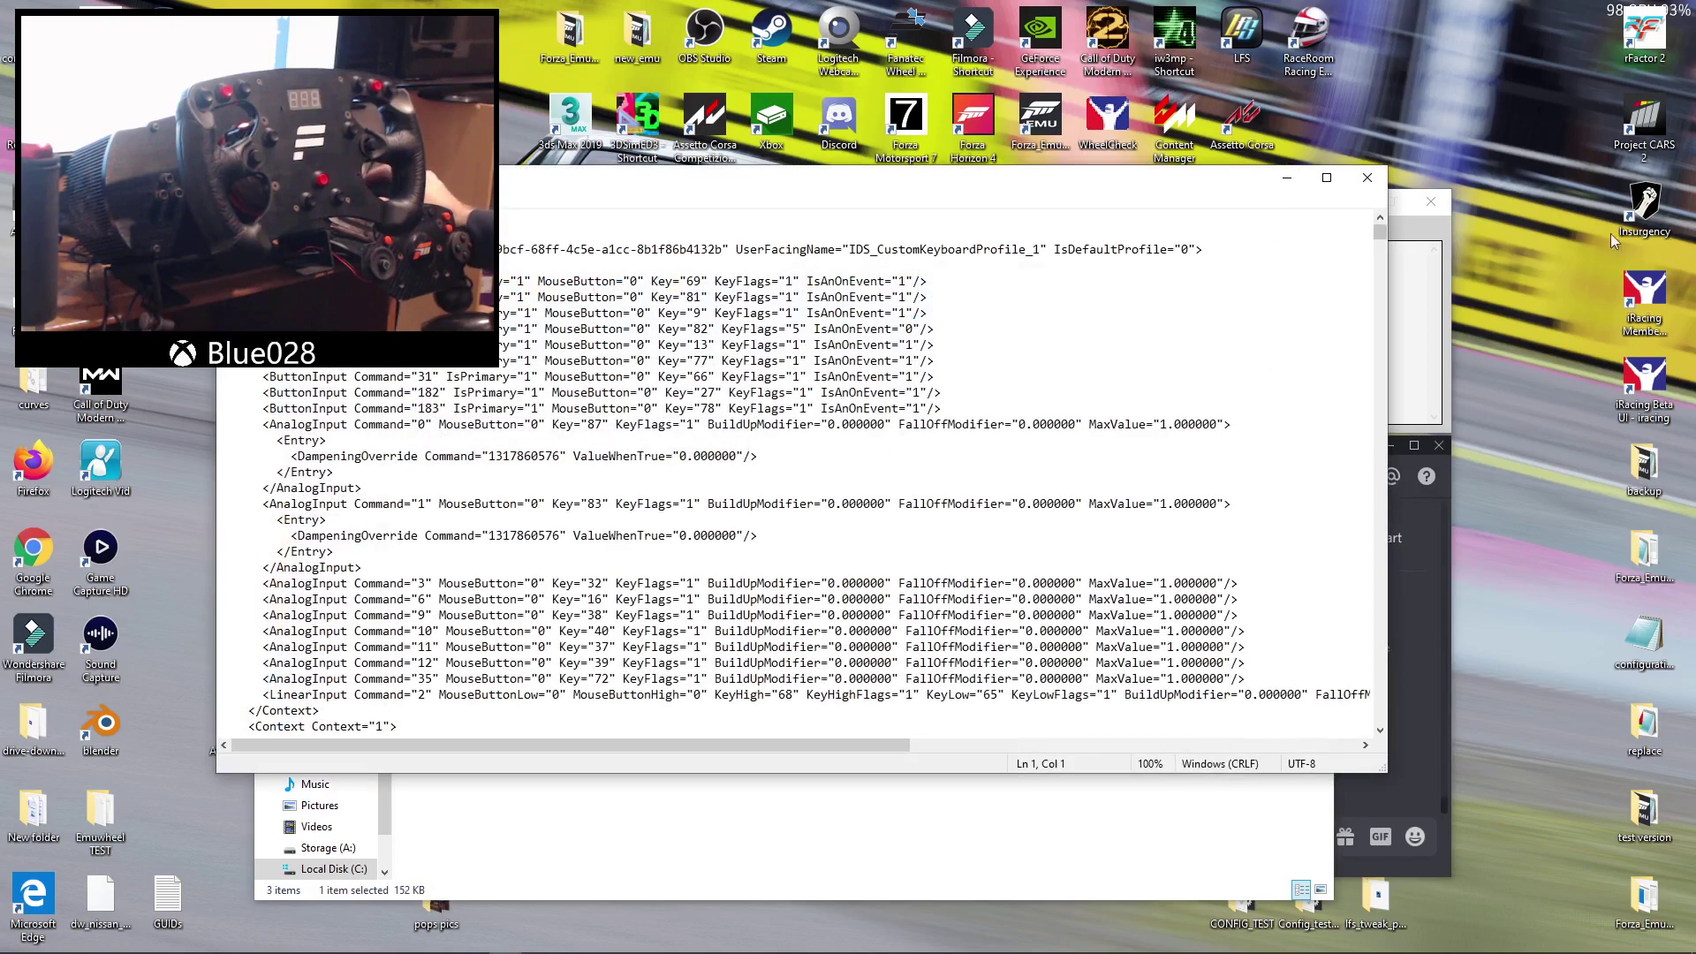
- Scroll the wheel-profile XML and narrow the window to locate the old contexts after Context 0
left_click_drag(1380, 243, 1381, 496)
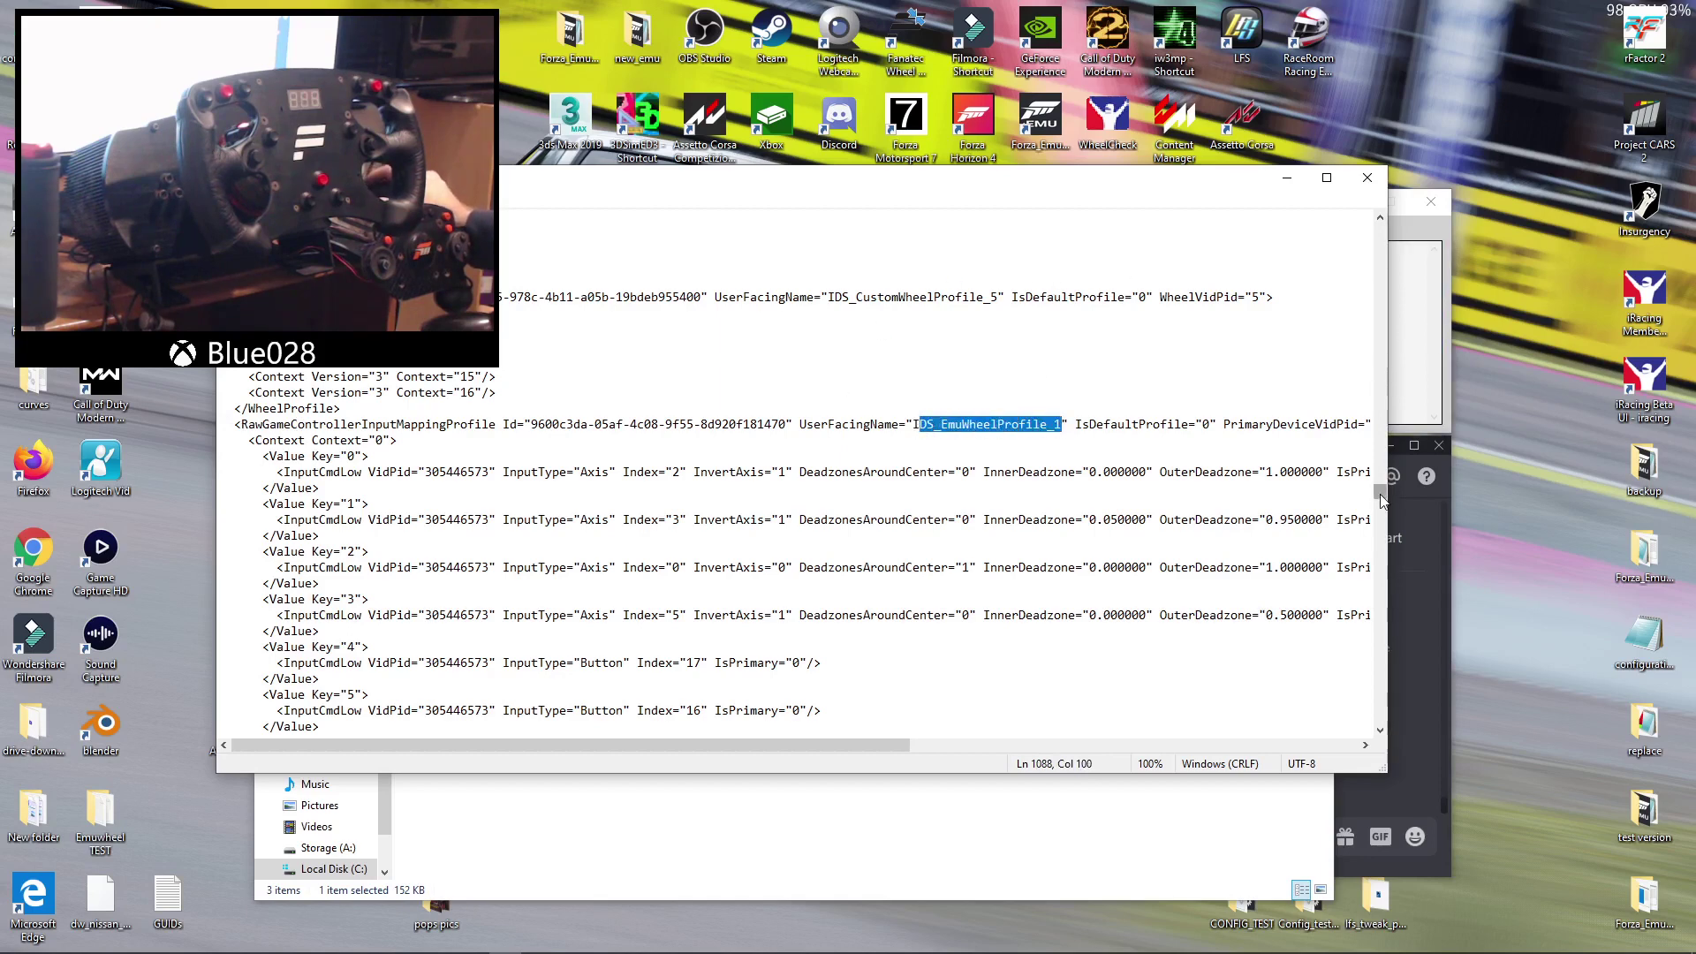
scroll(1330, 496, "down", 5)
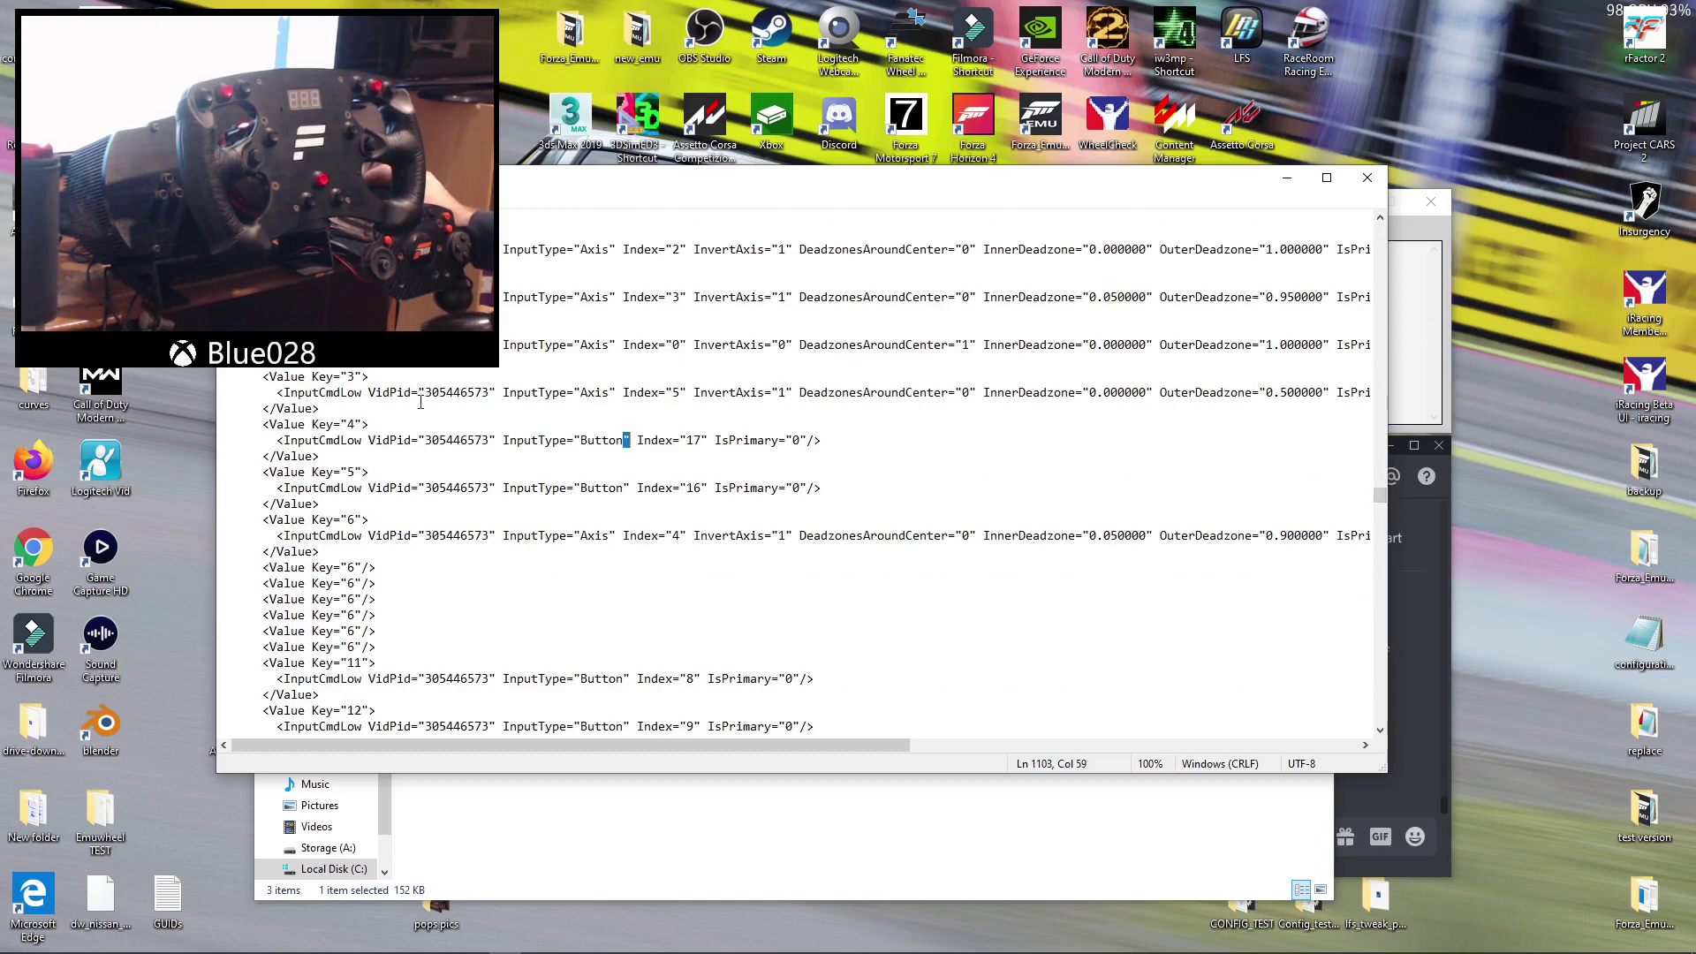
scroll(416, 408, "up", 2)
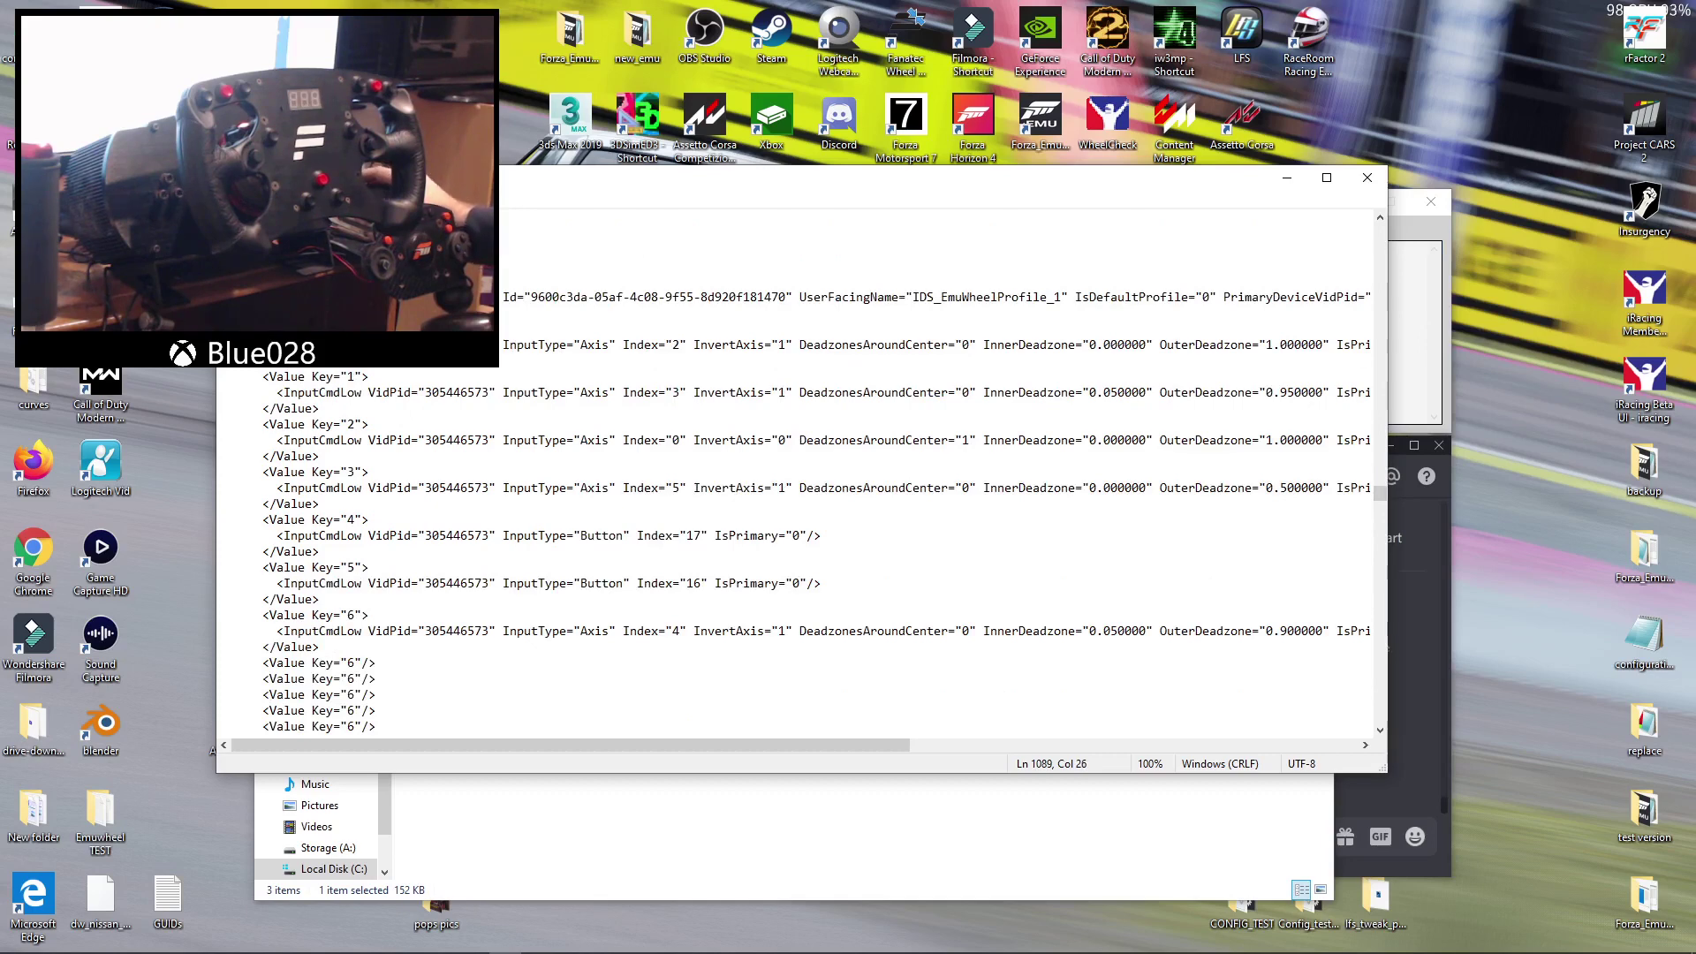
scroll(385, 504, "down", 20)
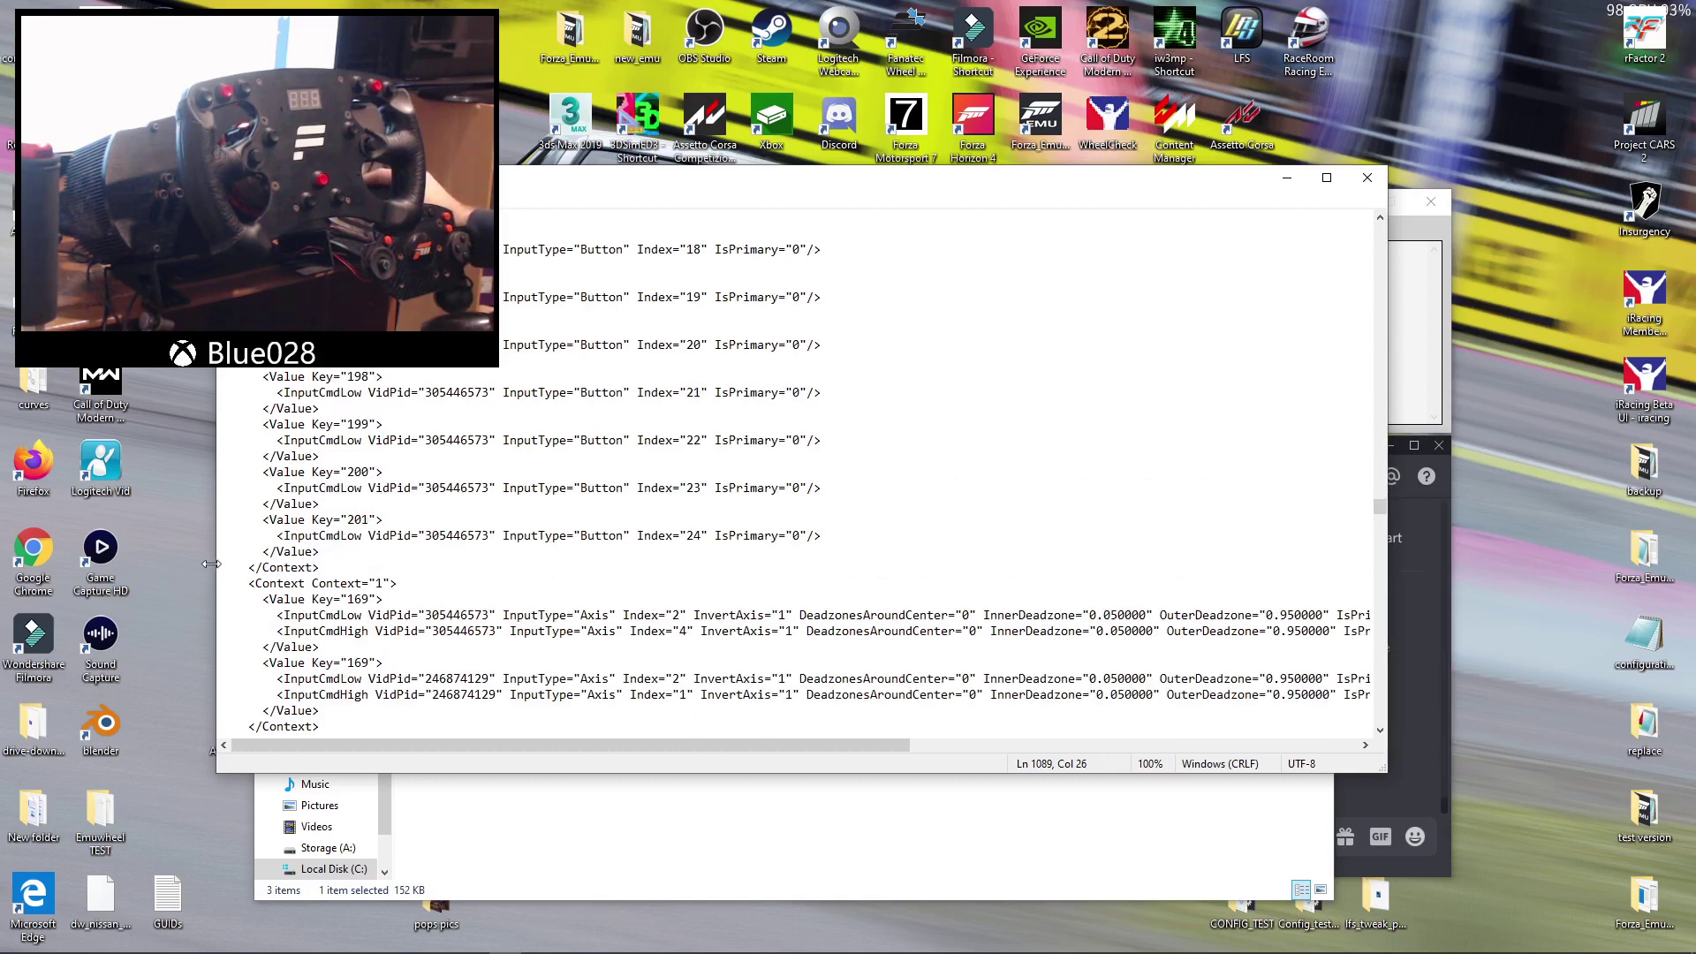
left_click_drag(211, 564, 431, 501)
scroll(356, 579, "down", 1)
- Delete the old contexts after Context 0 and remove the leftover blank line
key("Delete")
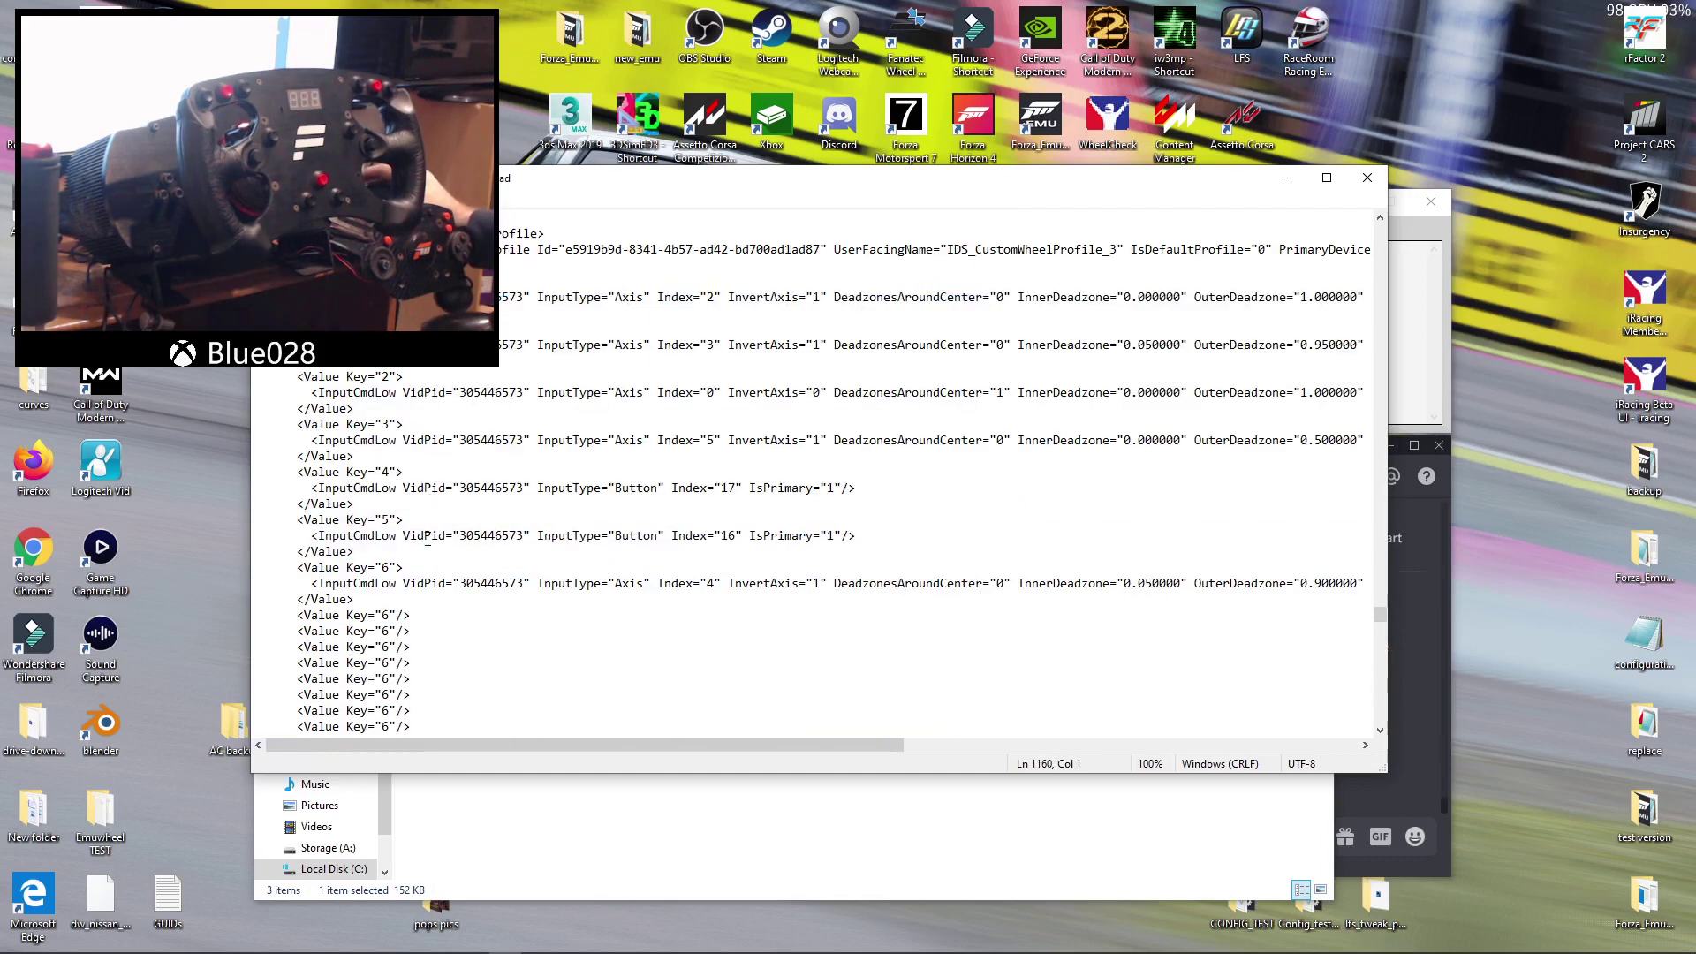
scroll(406, 564, "up", 2)
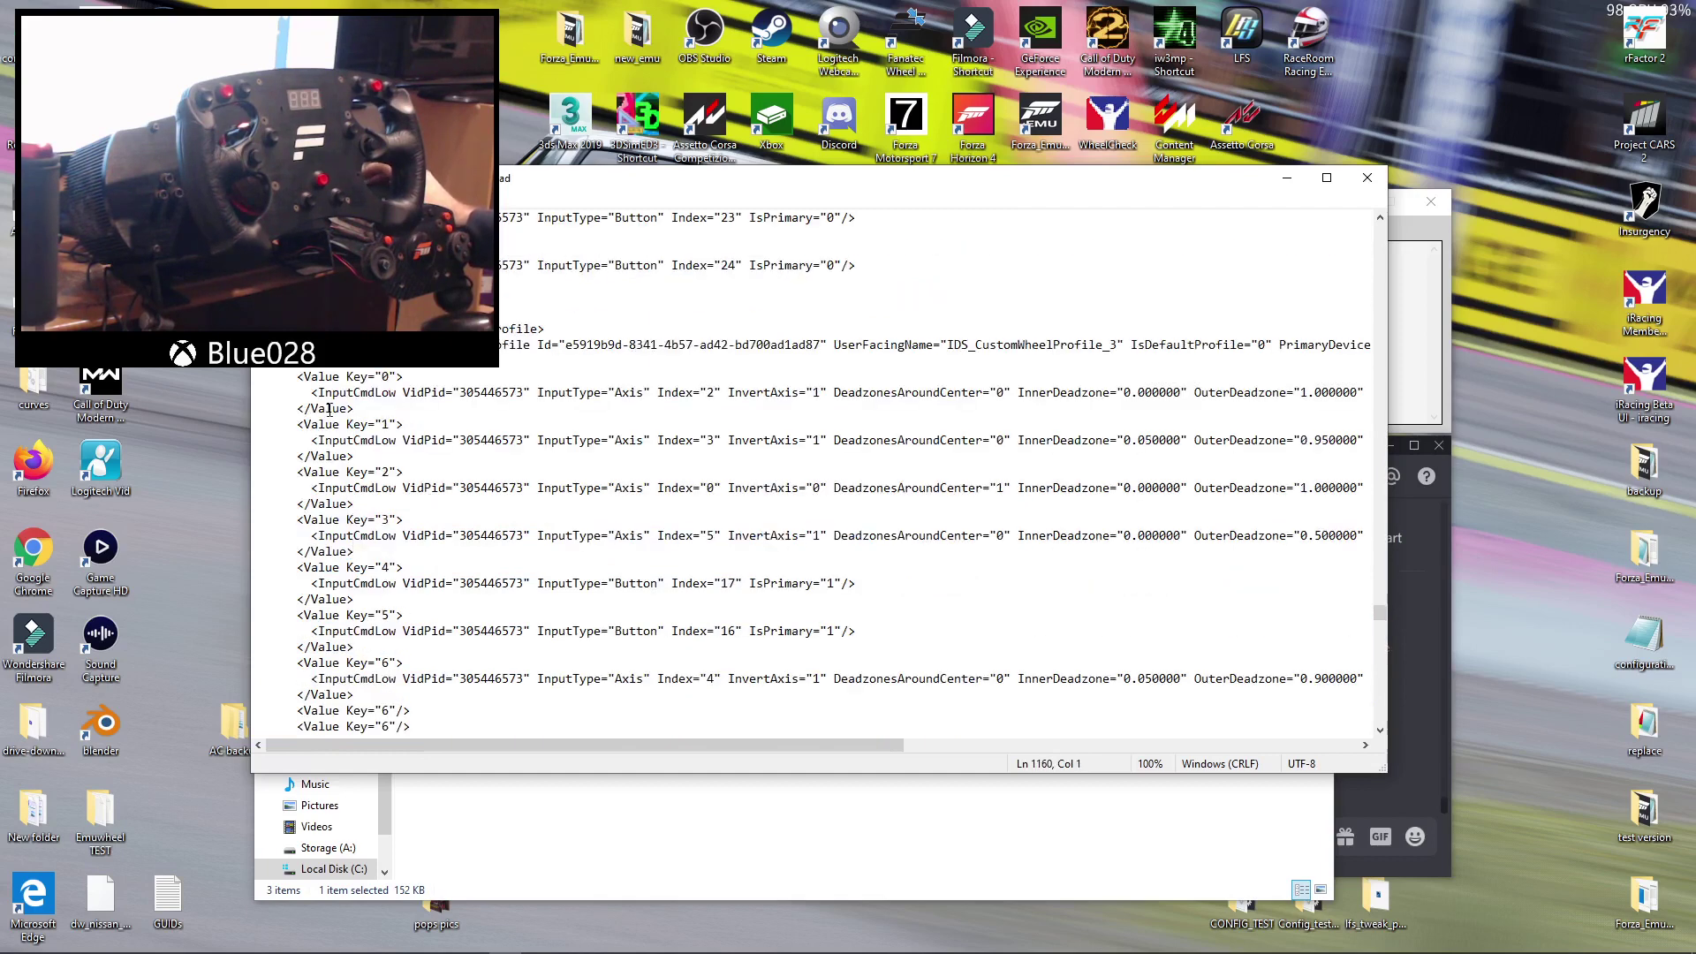
key("BackSpace")
scroll(389, 454, "up", 3)
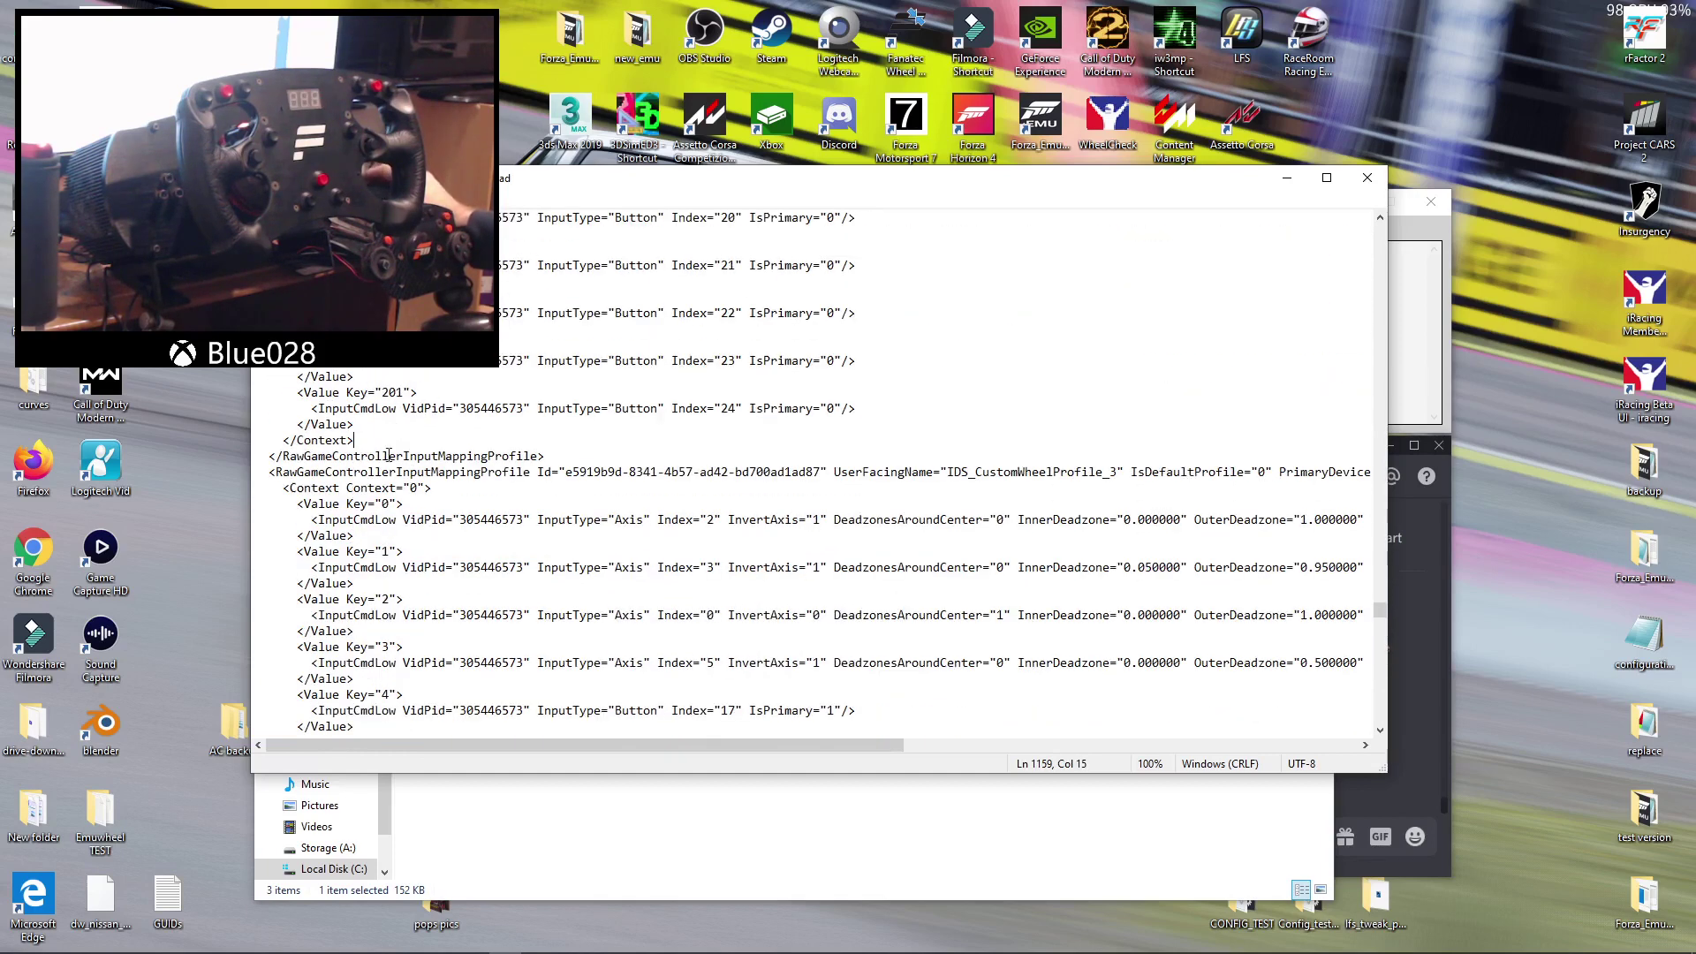
scroll(375, 452, "up", 3)
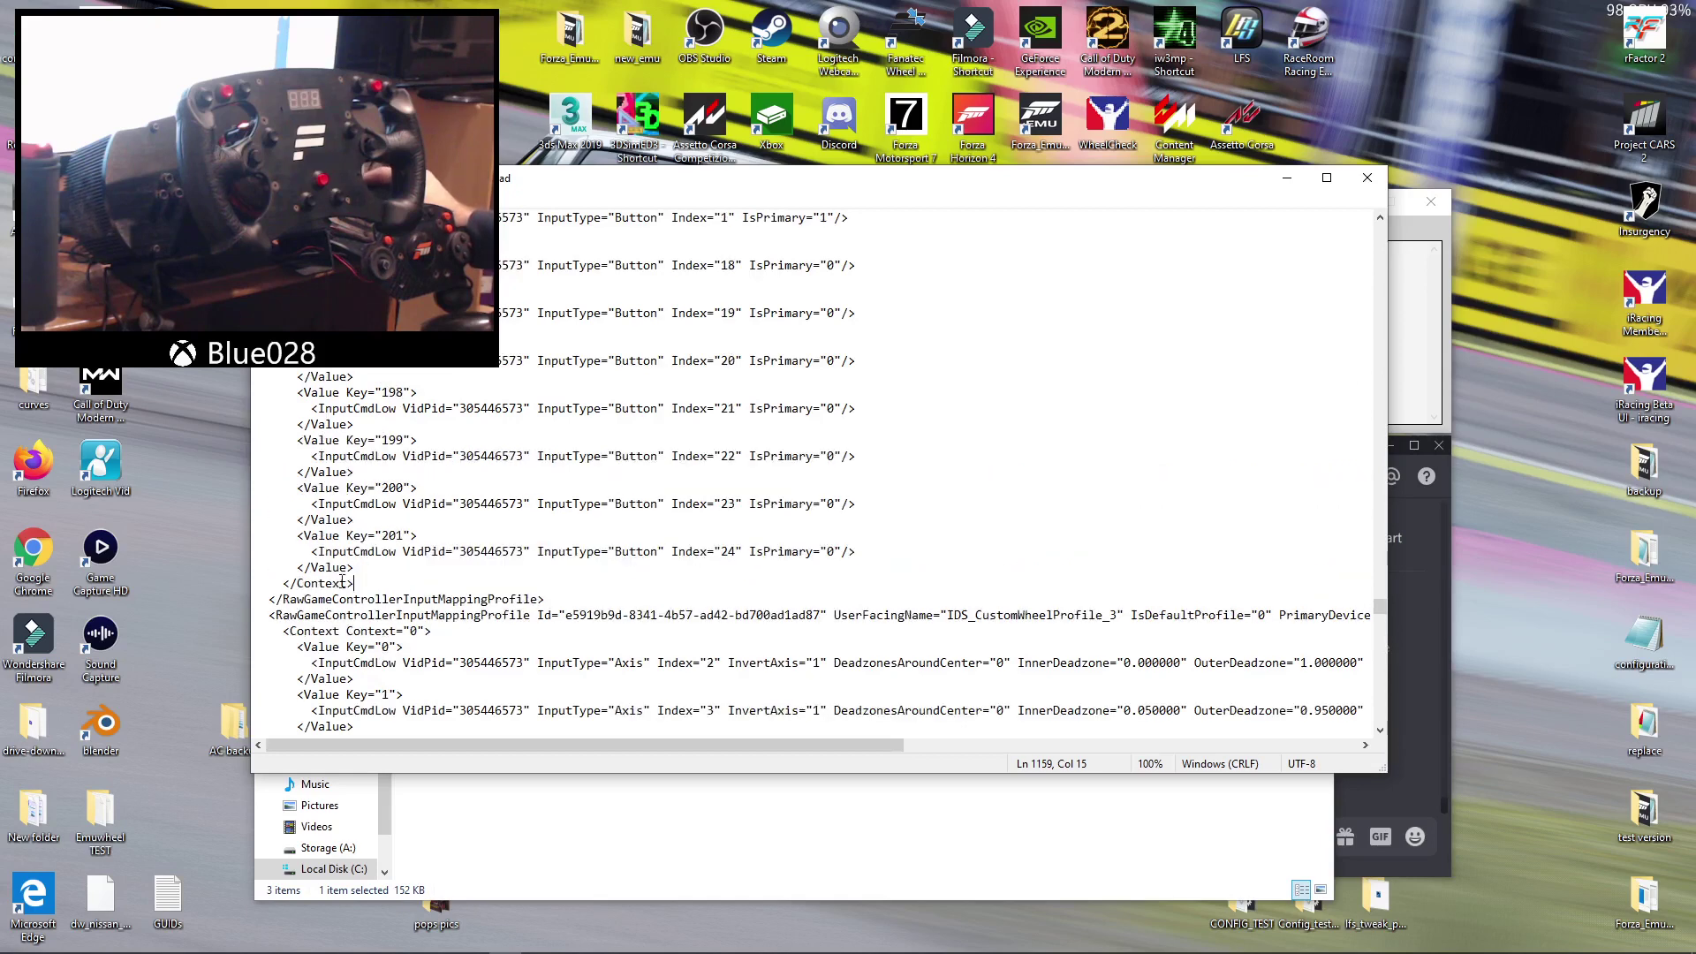
- Paste the menu-navigation contexts on a new line after Context 0's </Context>, then close the file
left_click_drag(254, 596, 569, 598)
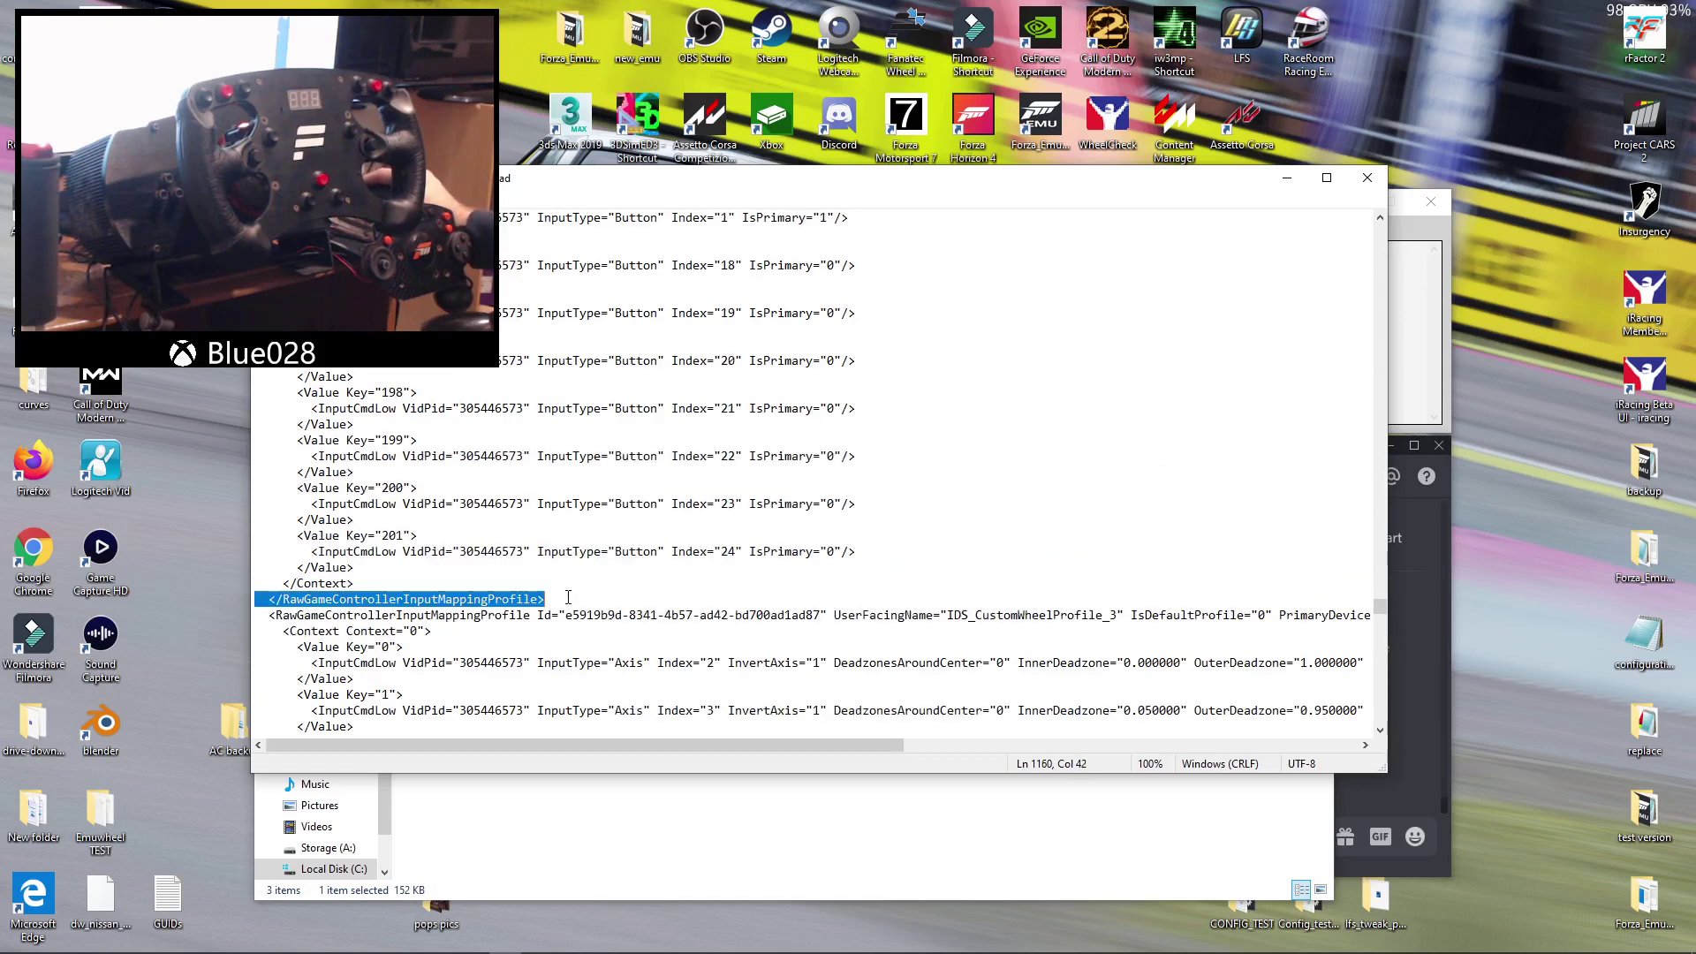
left_click(350, 586)
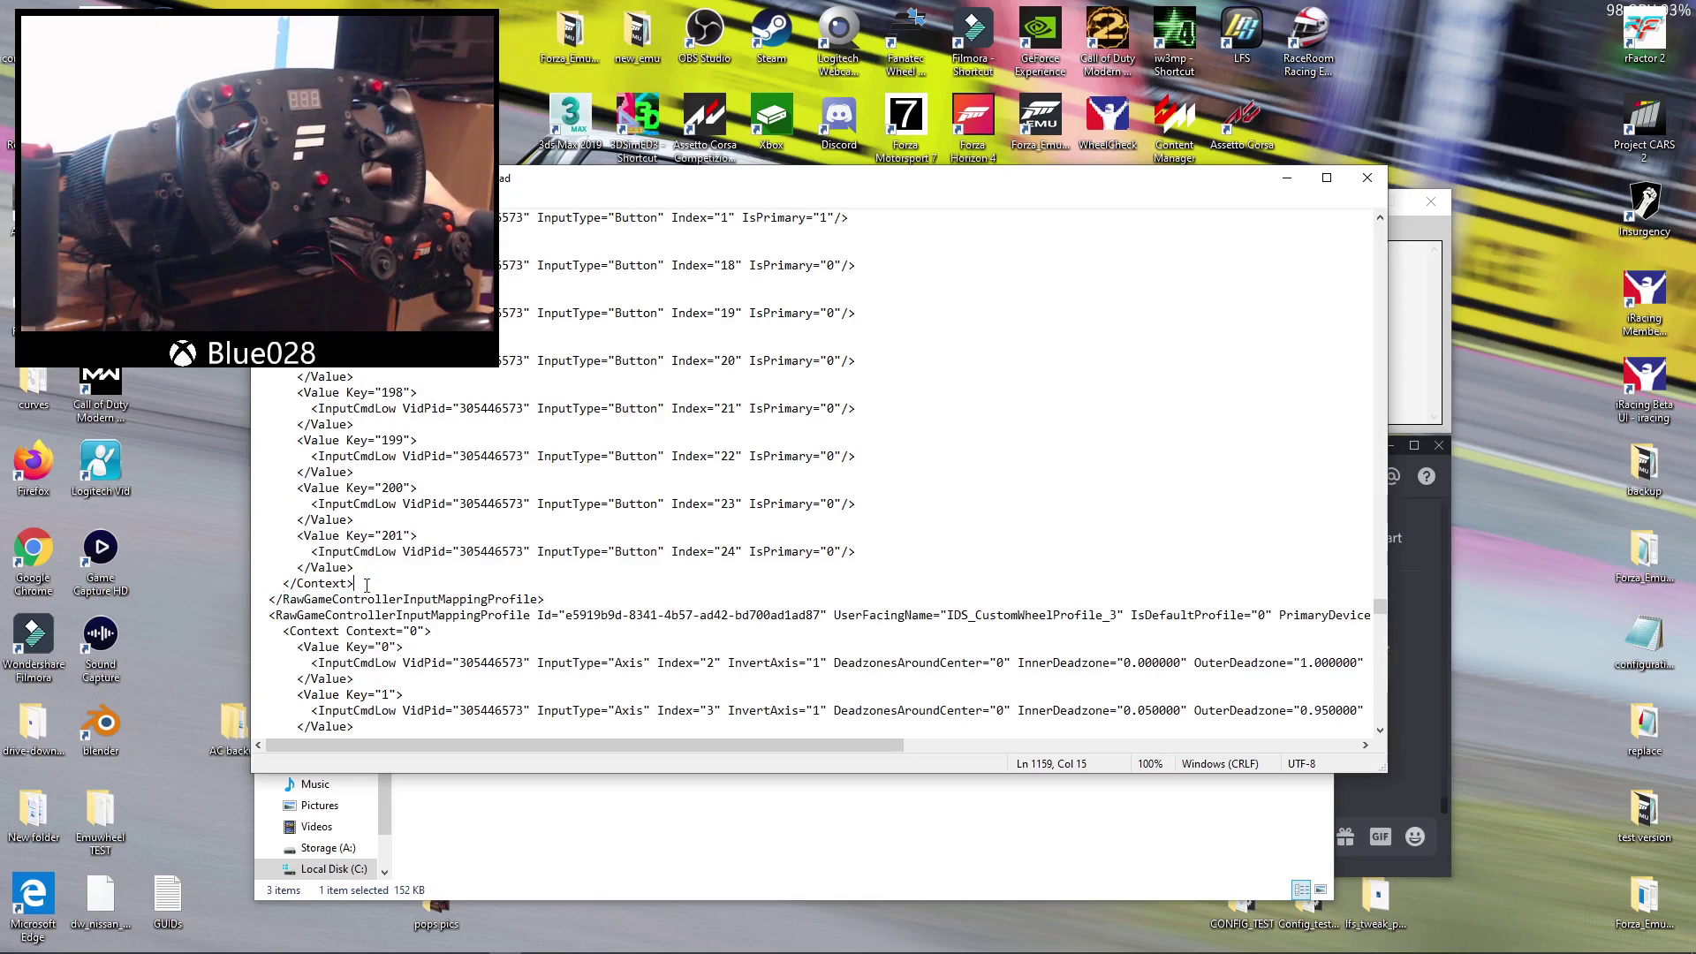
key("Return")
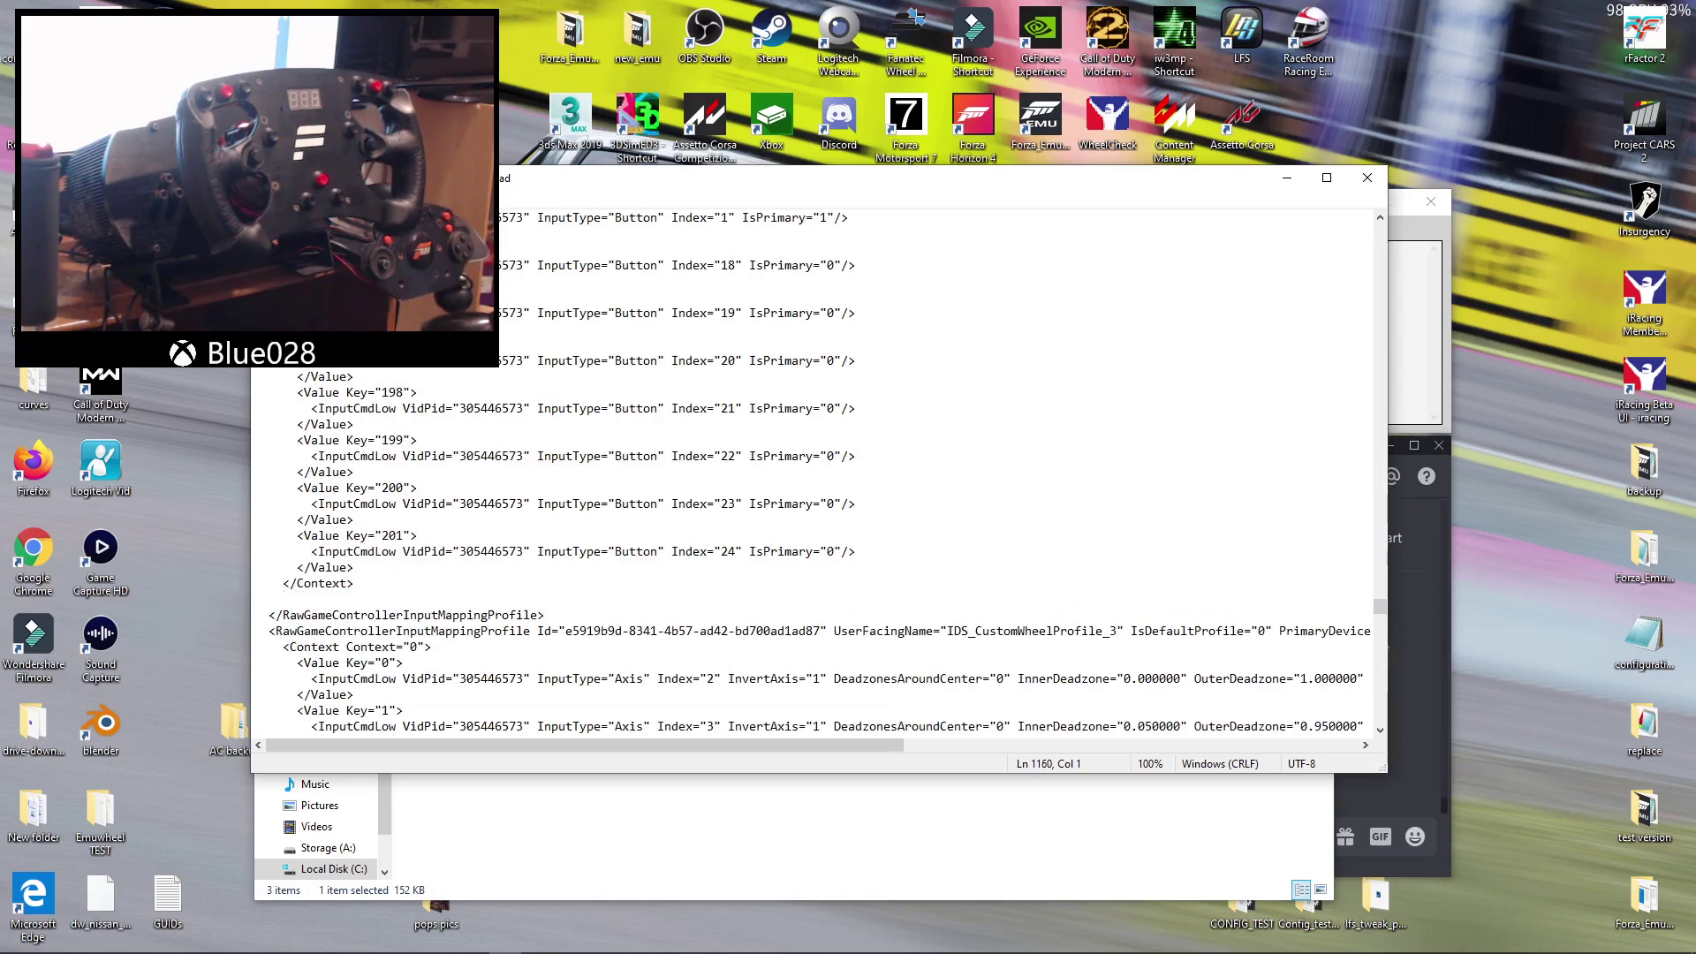
key("ctrl+v")
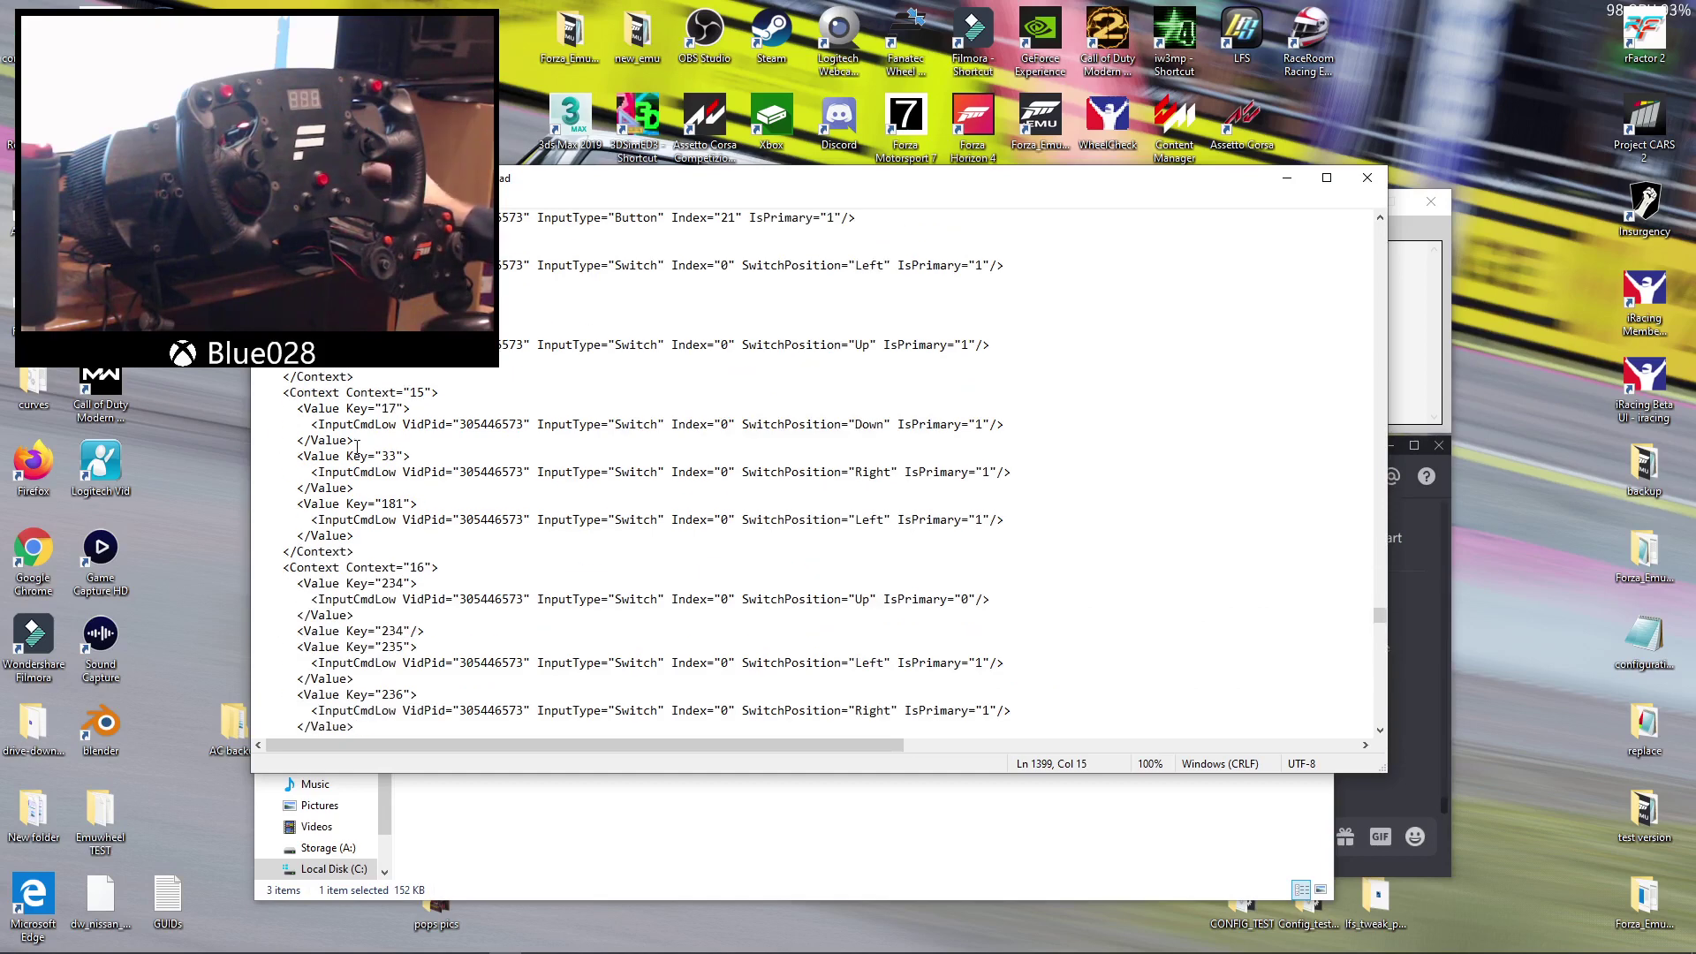
scroll(356, 450, "up", 20)
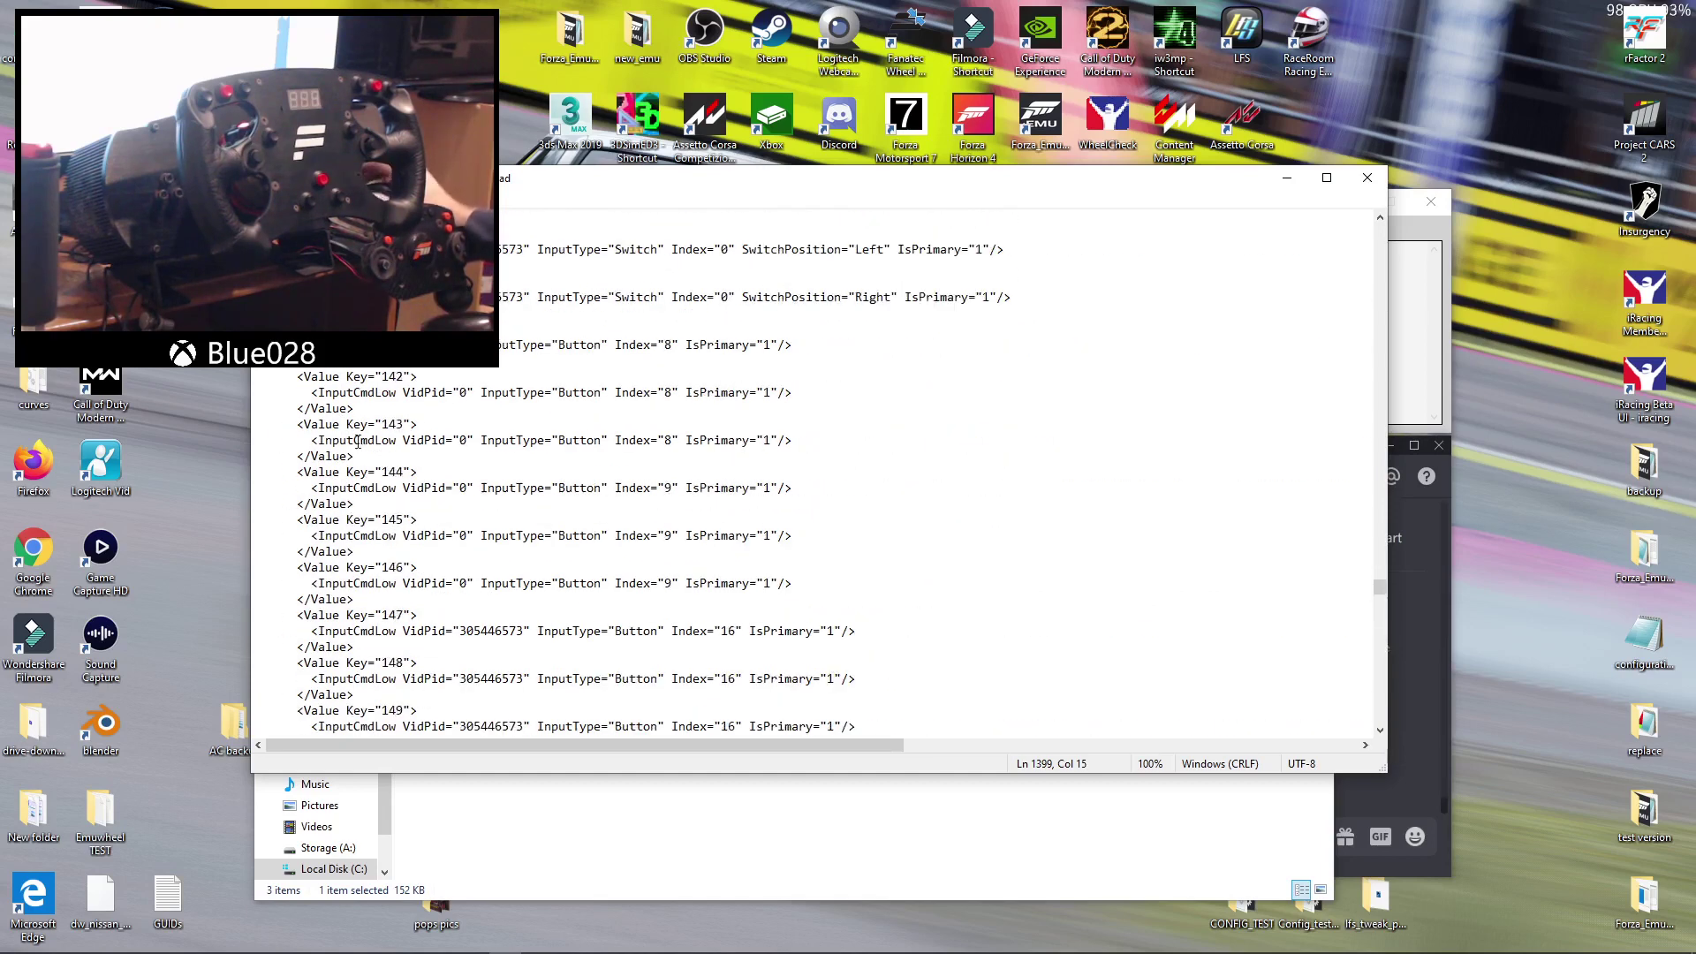
scroll(356, 441, "up", 15)
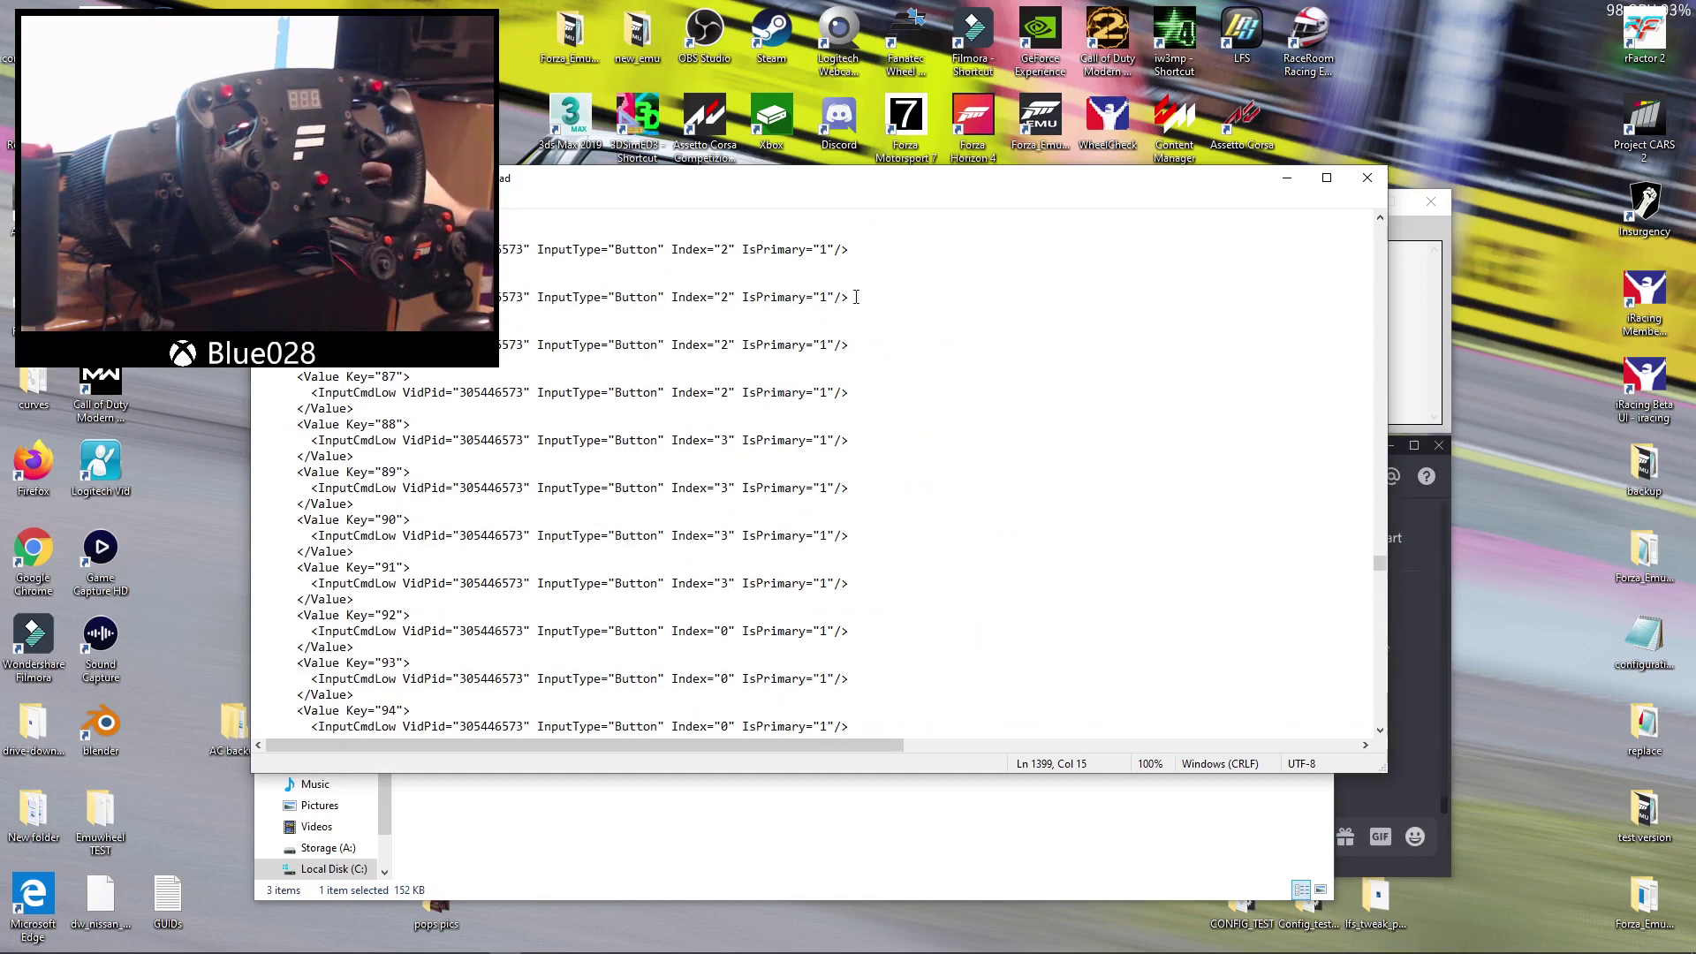
left_click(1368, 178)
- Discard the XML edits, close Explorer, launch Forza Horizon 4 and open the Forza EmuWheel folder
left_click(902, 503)
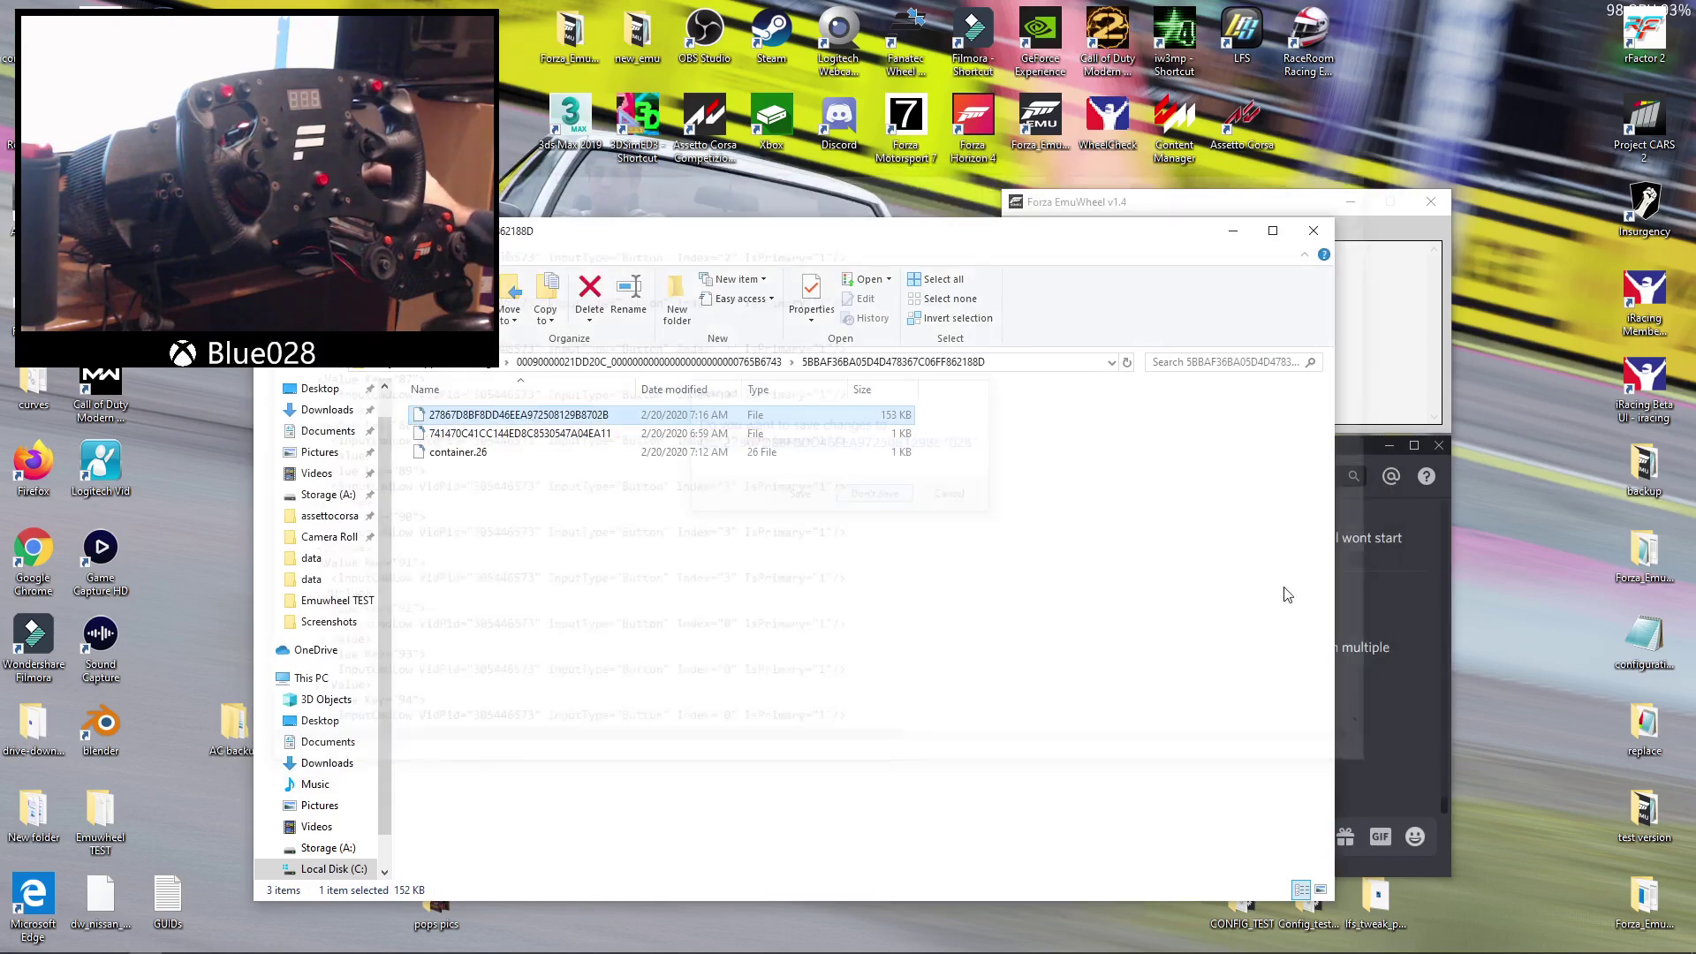
left_click(1311, 231)
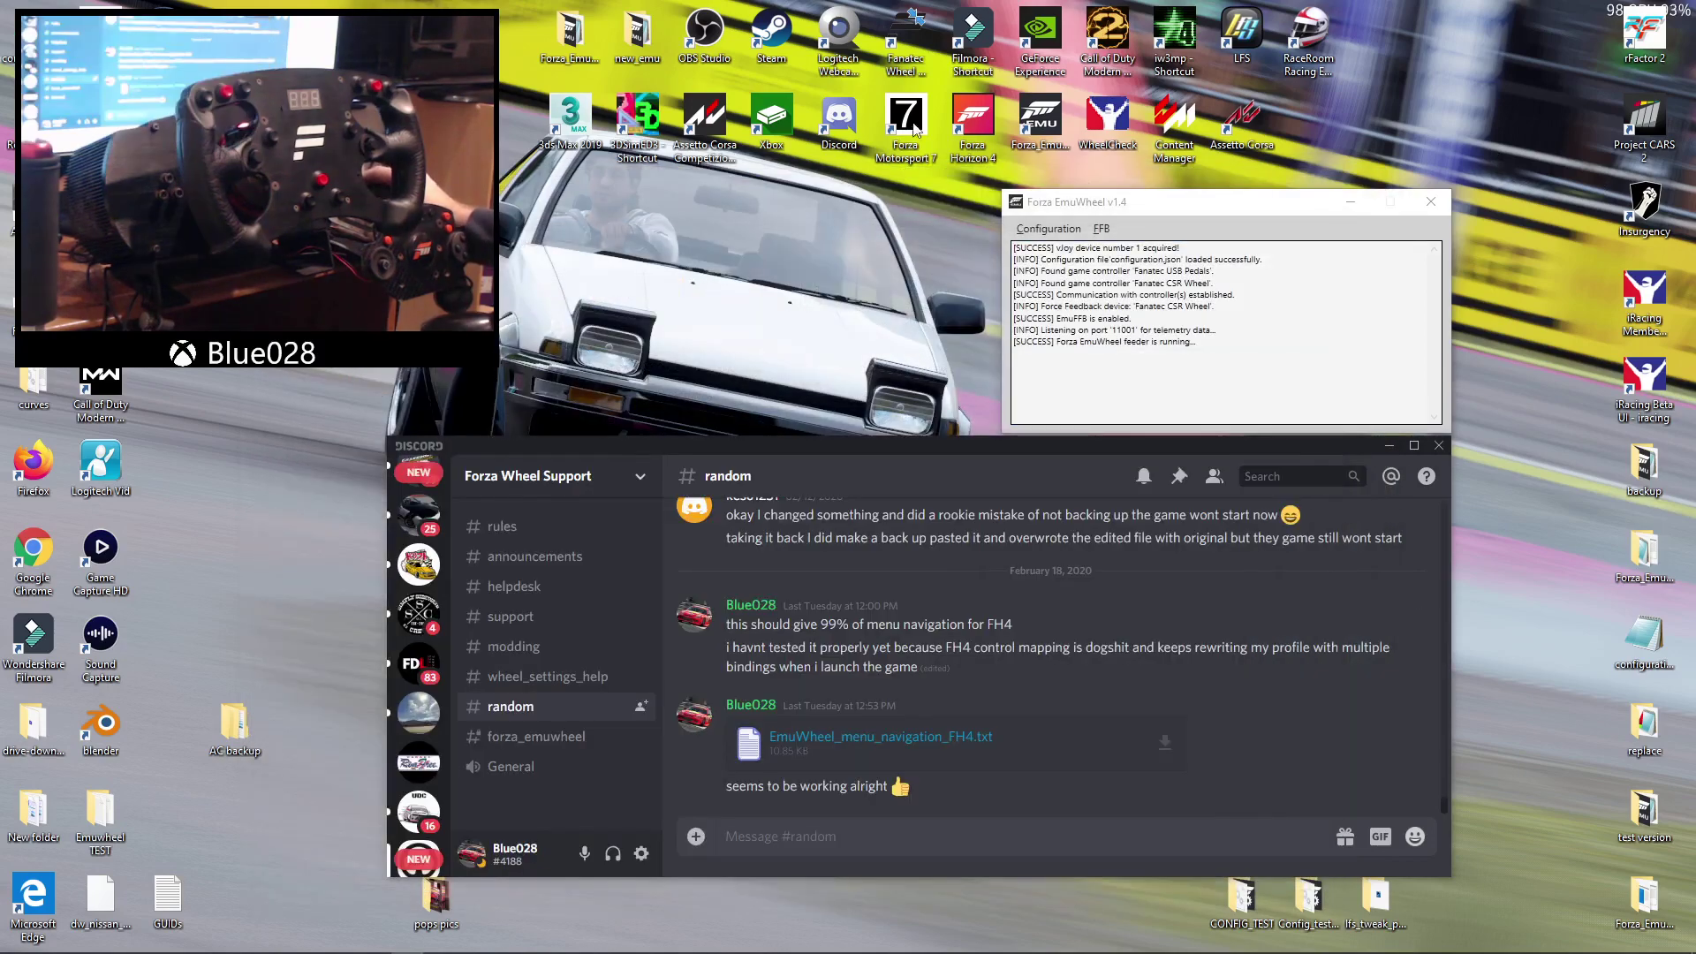
double_click(975, 122)
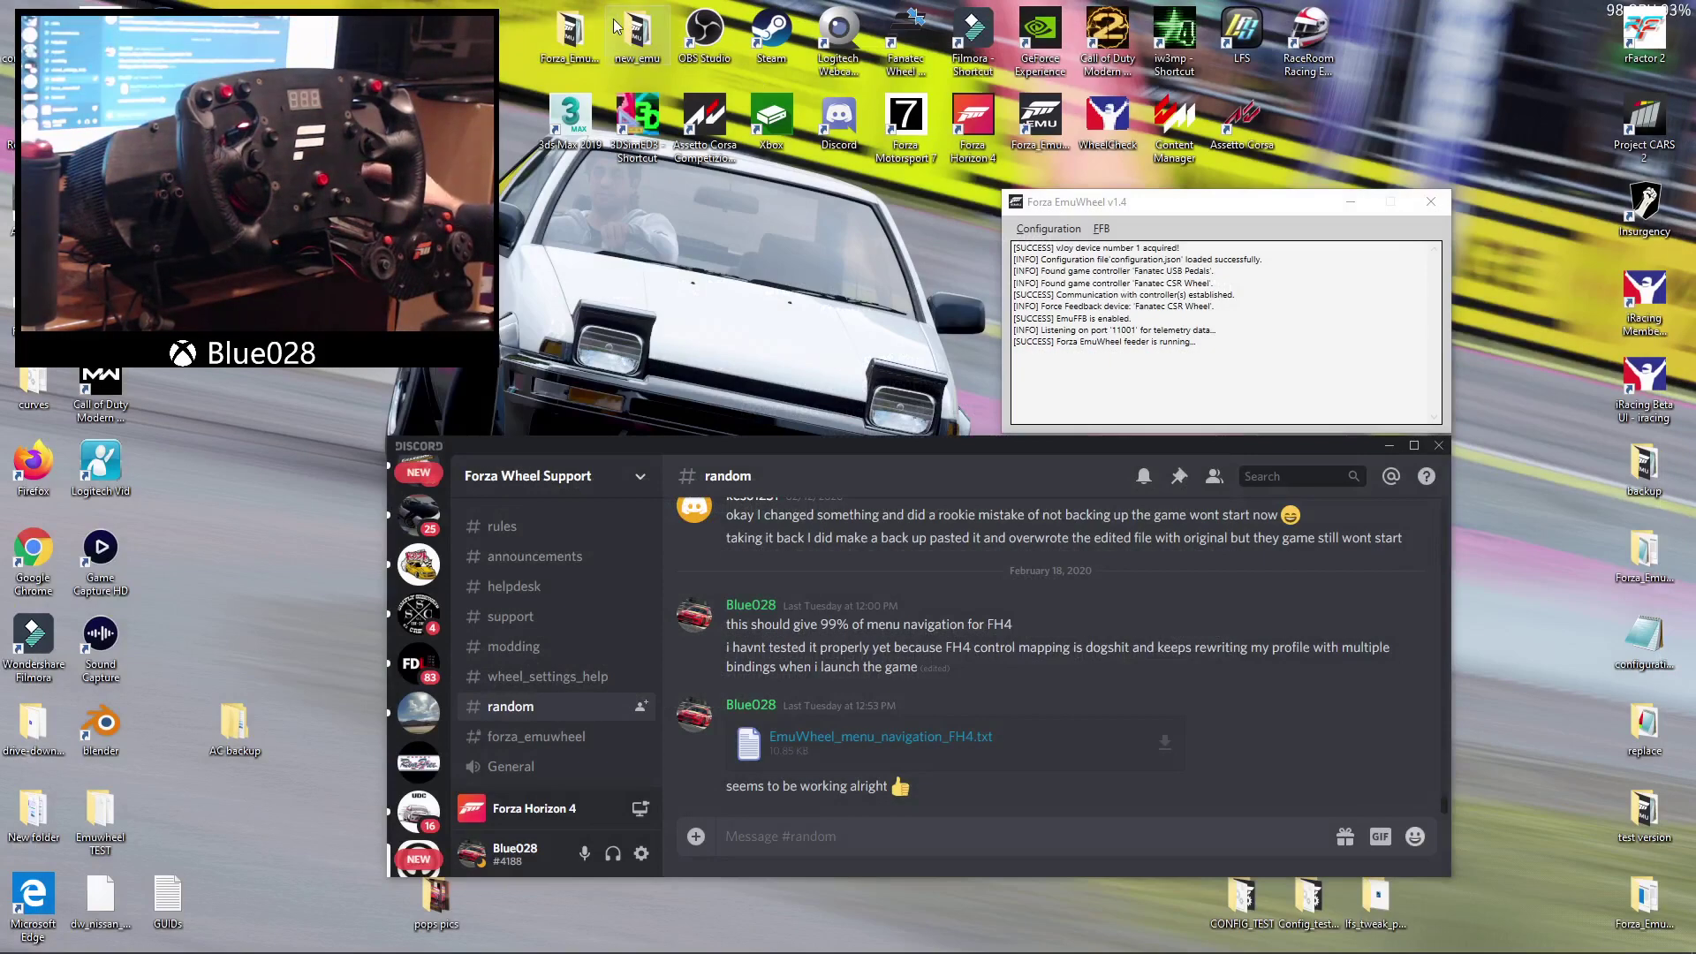
double_click(566, 34)
- Launch the EmuWheel Configurator, start a new button bind and browse the bind list, leaving None
left_click_drag(644, 250, 690, 228)
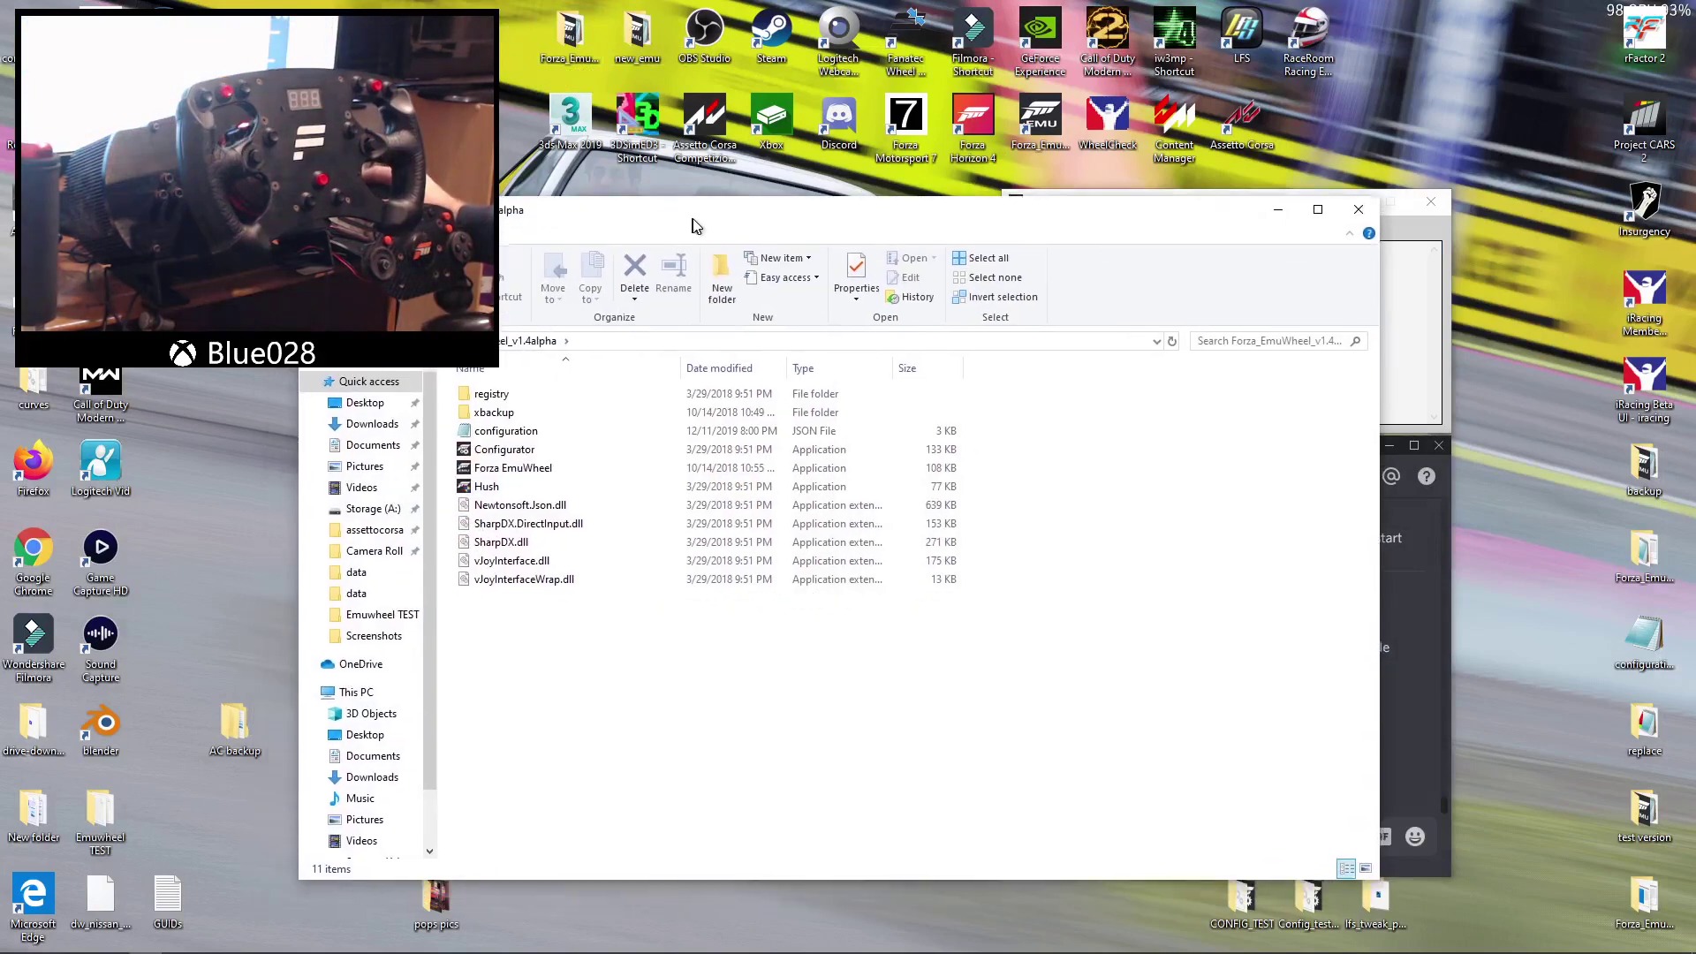
double_click(508, 465)
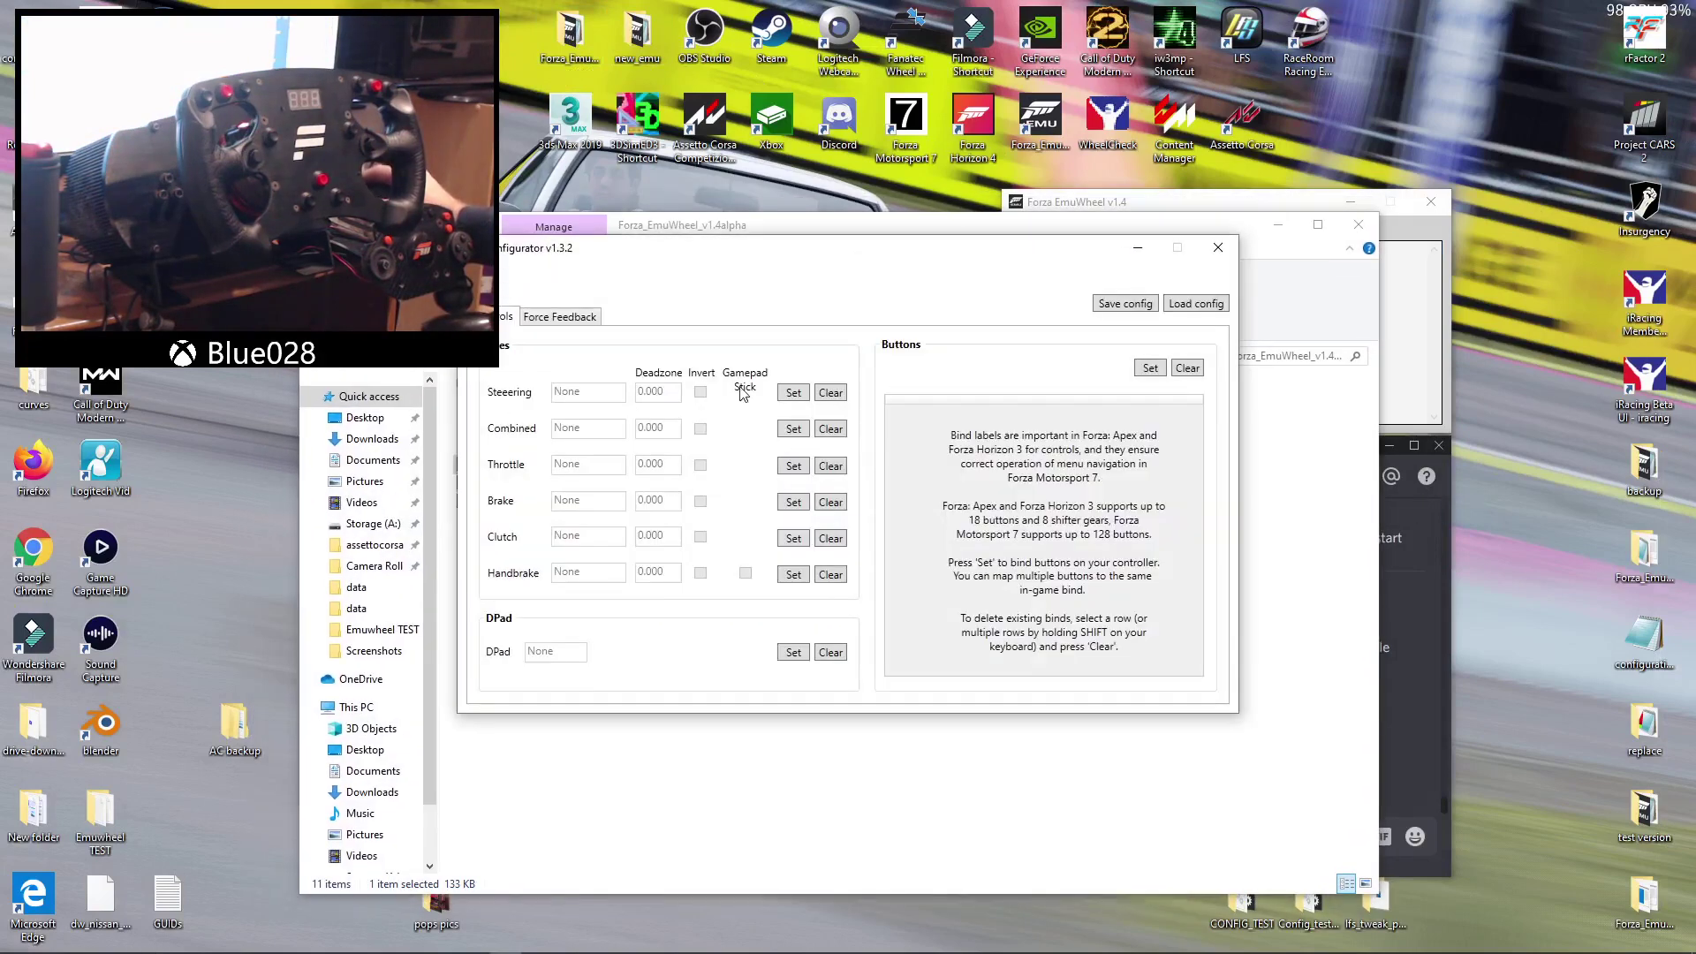
left_click(1150, 368)
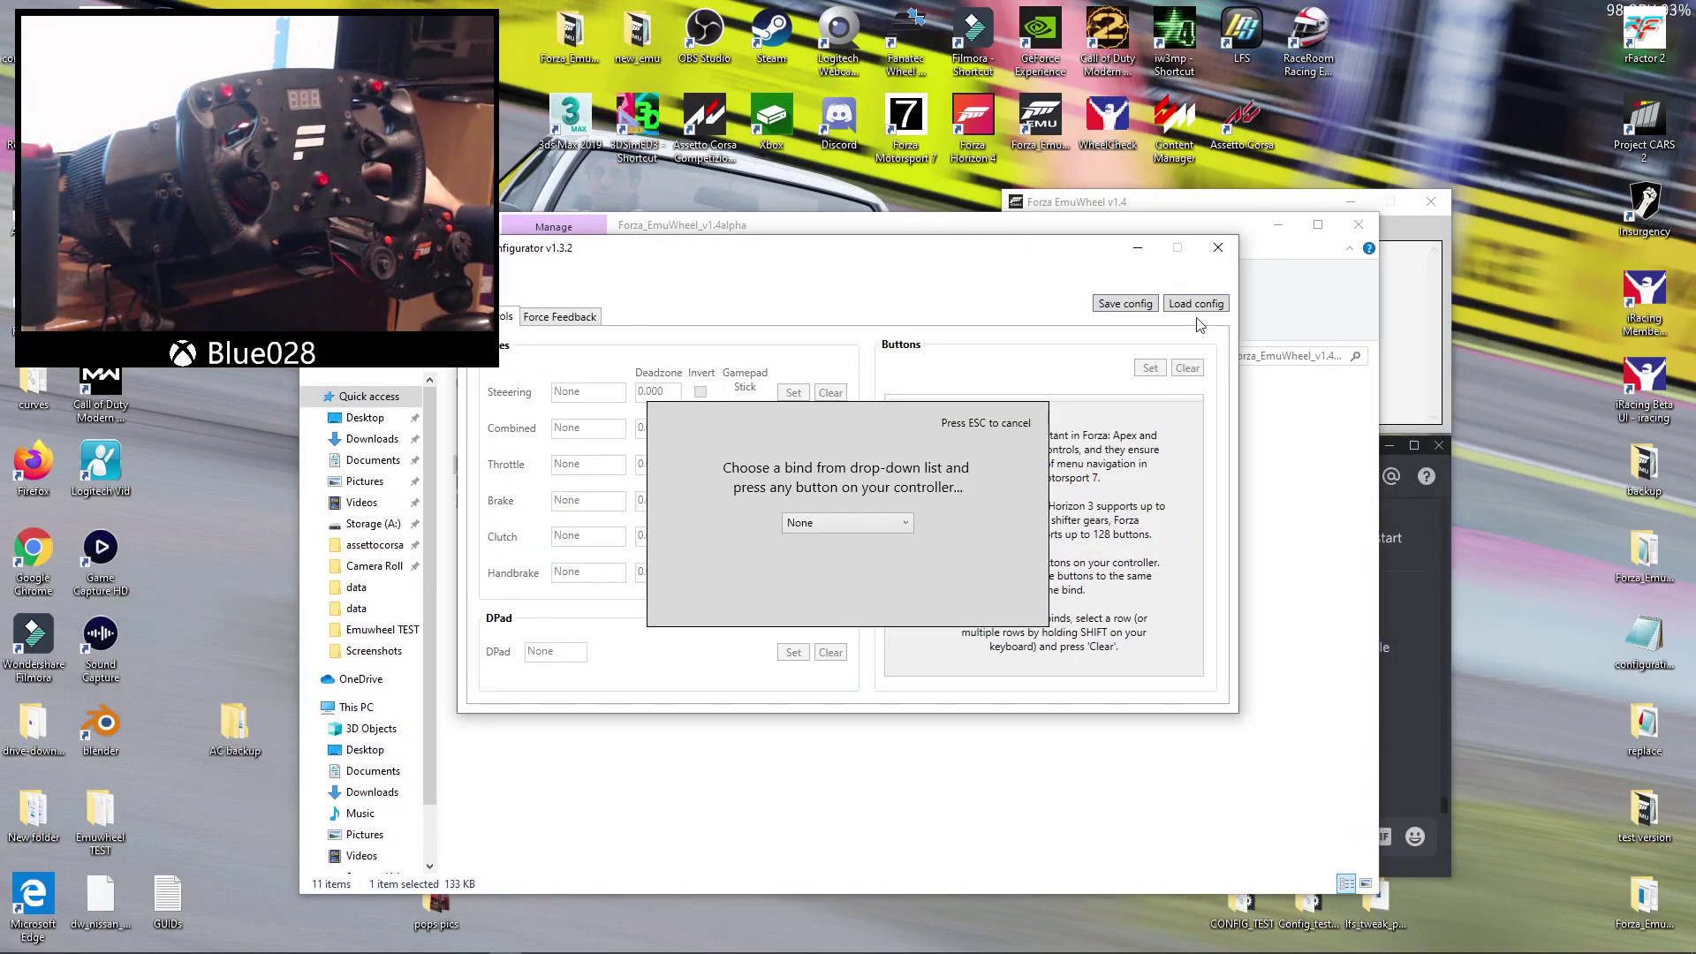
left_click(905, 522)
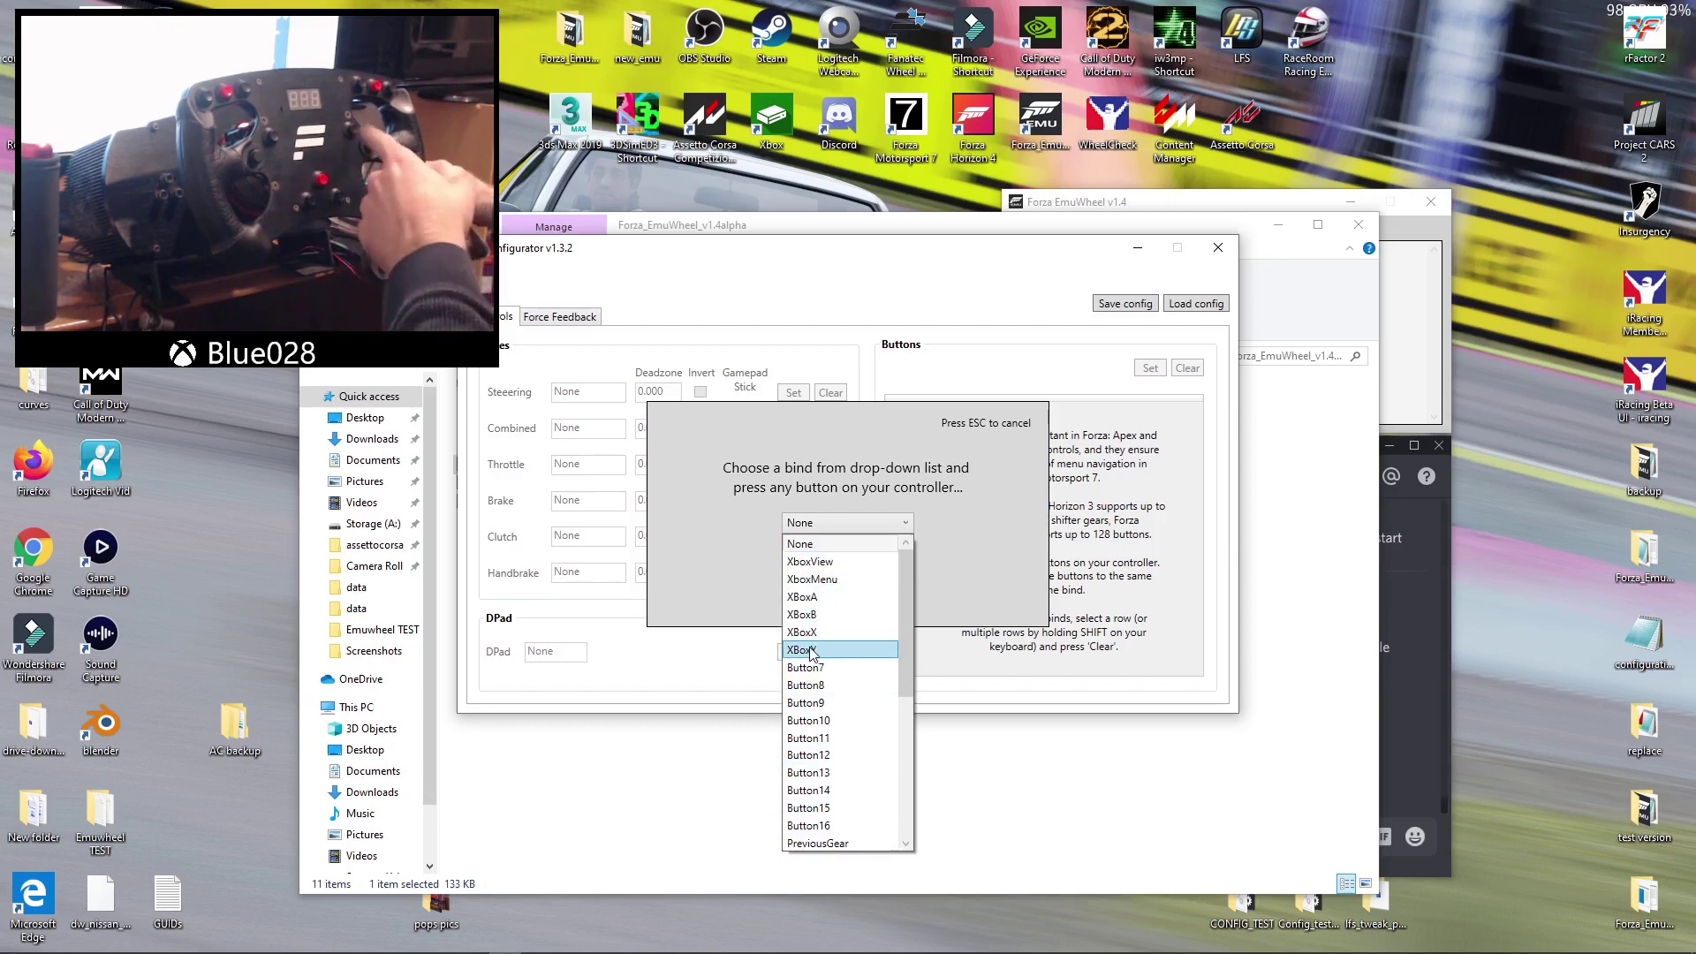
scroll(821, 650, "down", 3)
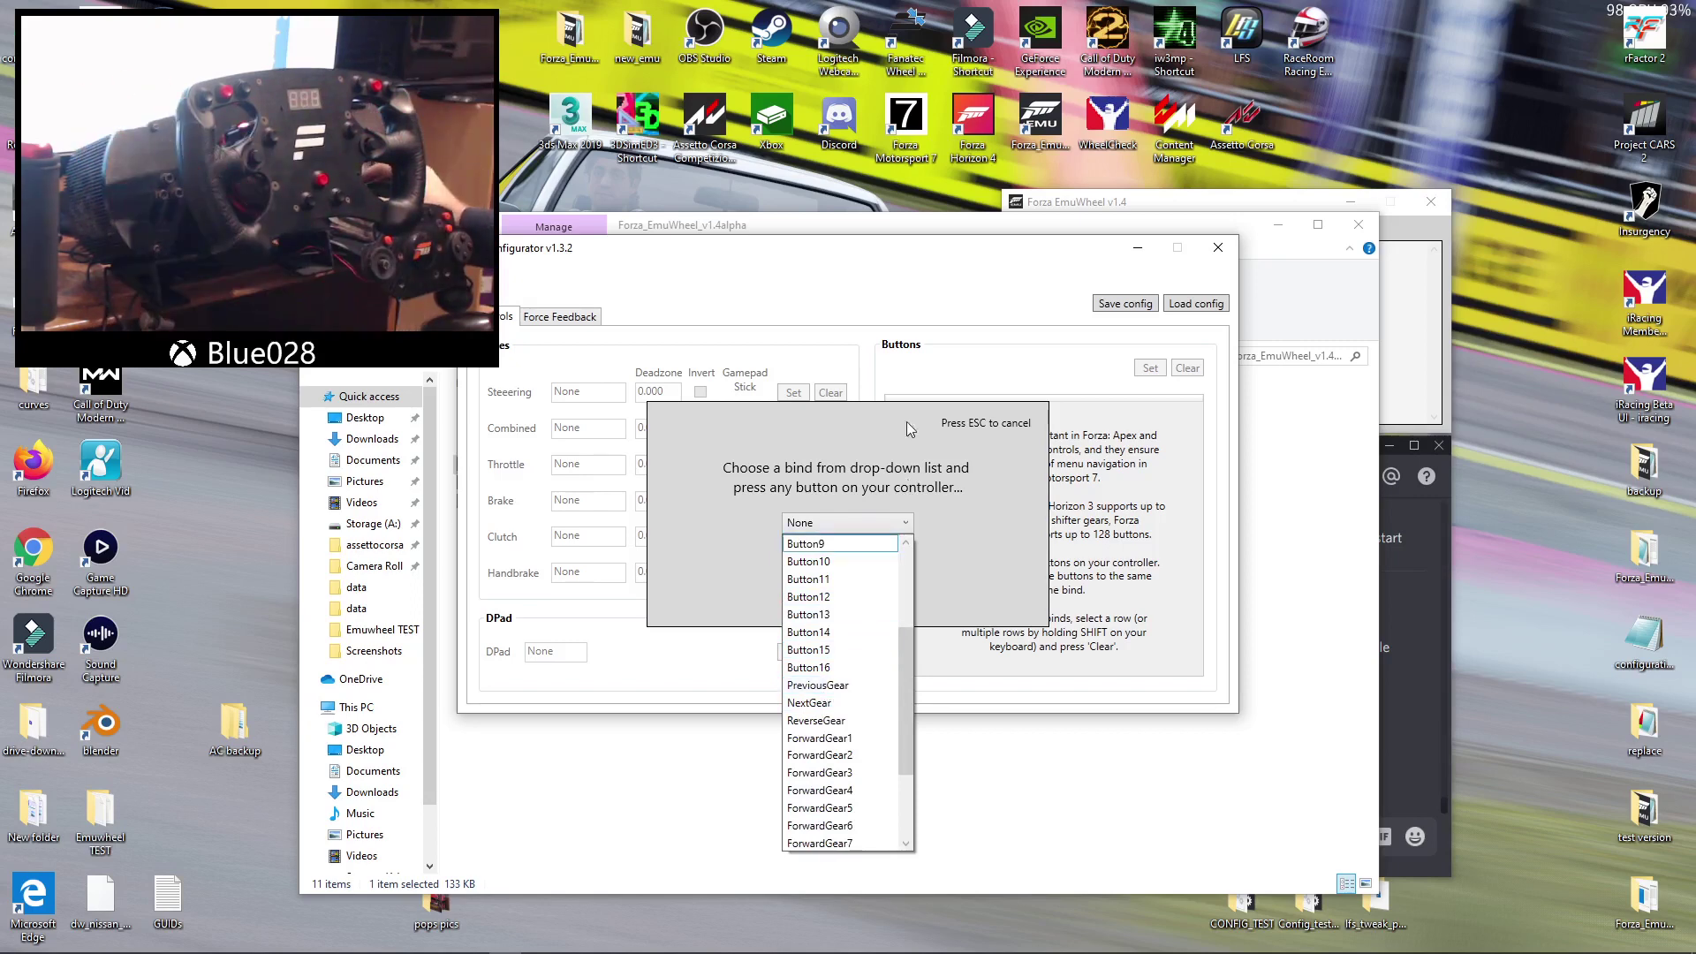
left_click(852, 522)
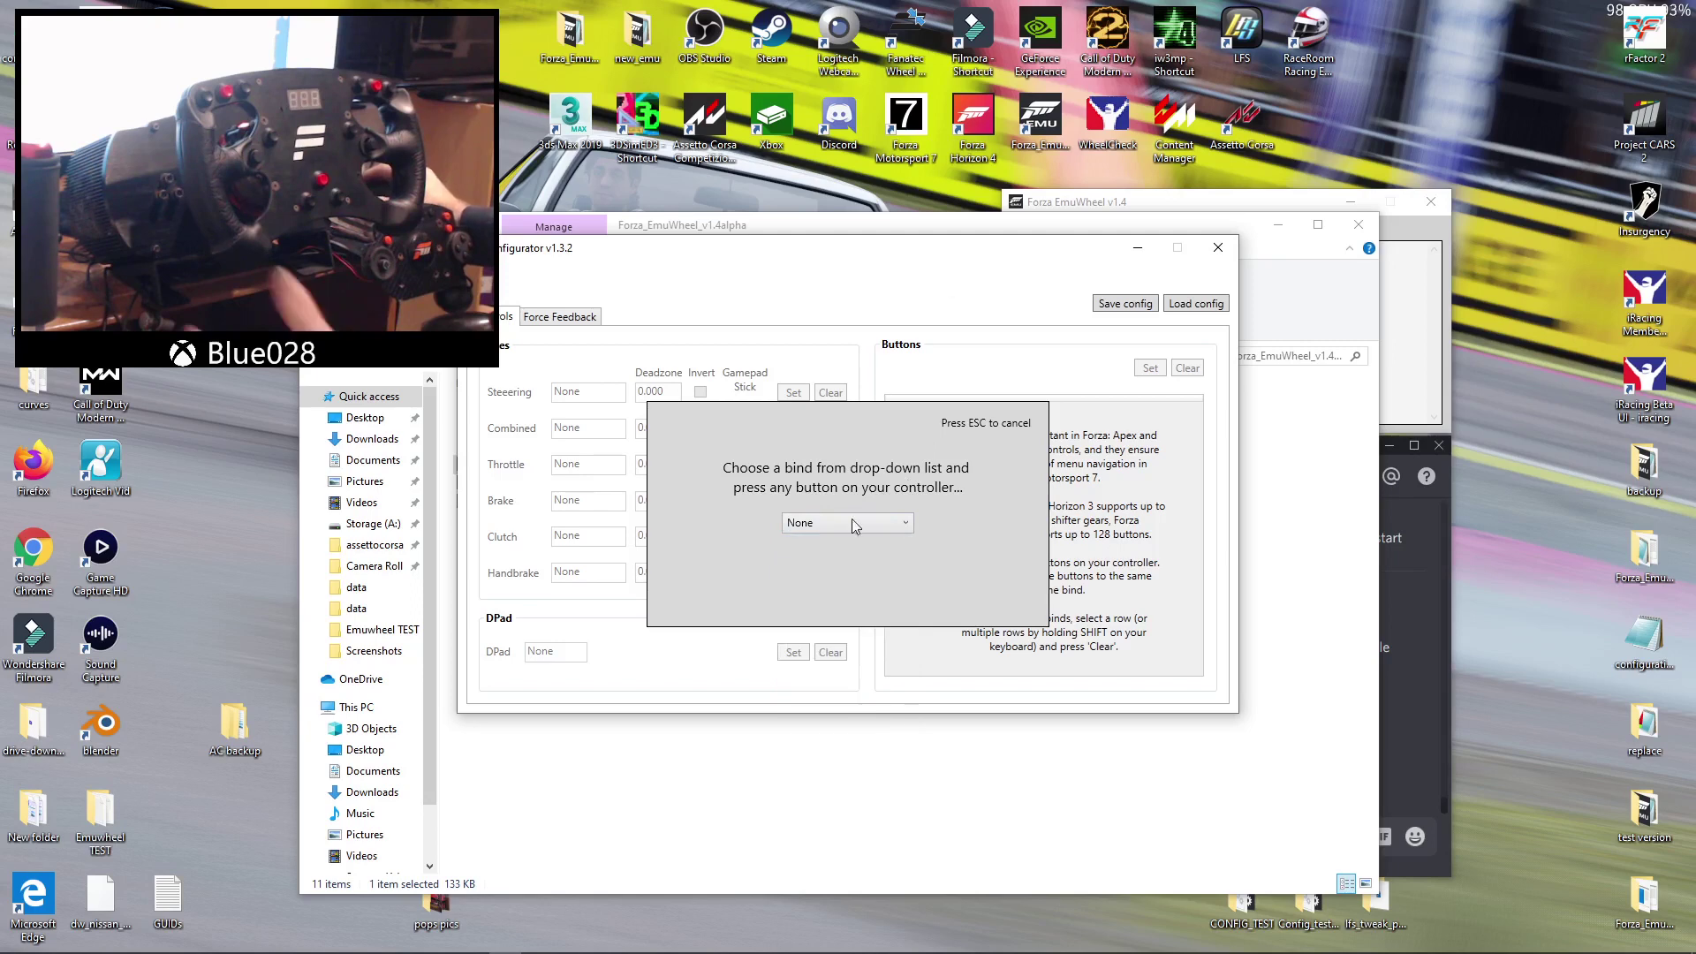
left_click(904, 522)
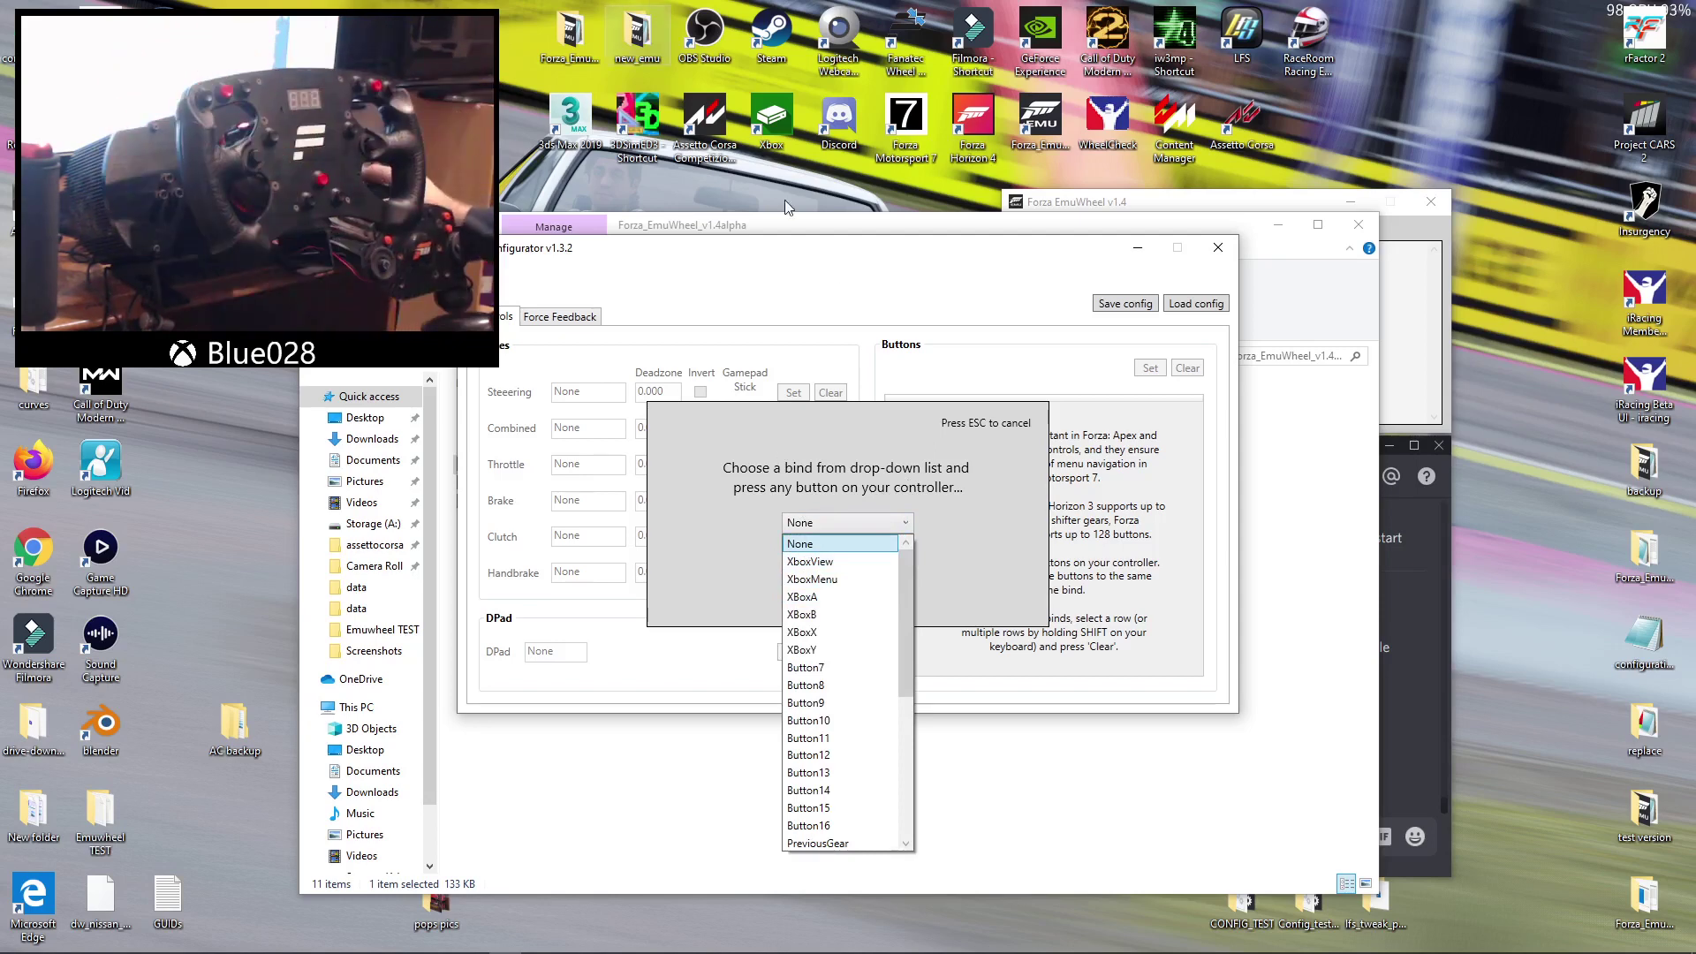
left_click(848, 265)
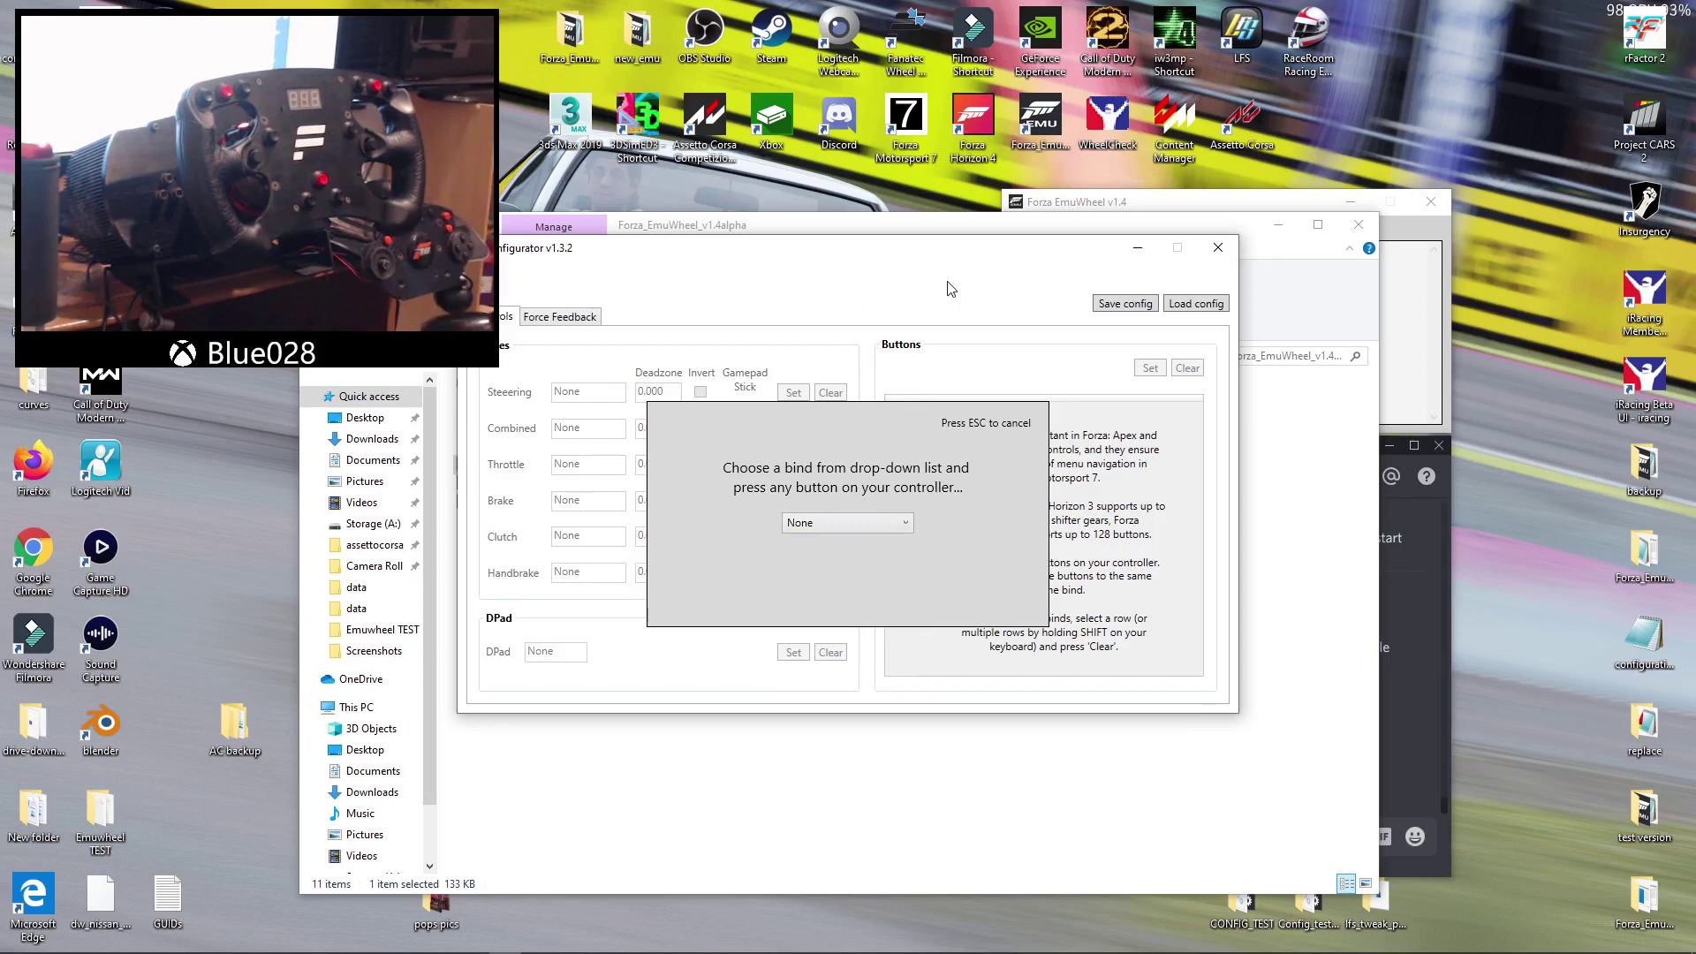